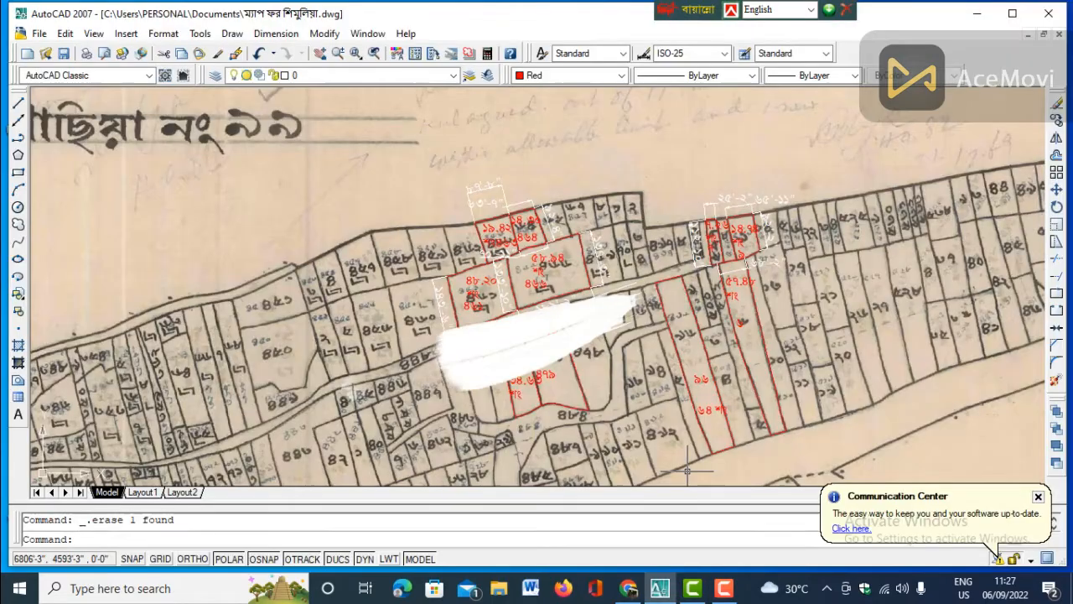
pyautogui.scroll(5, 546, 99)
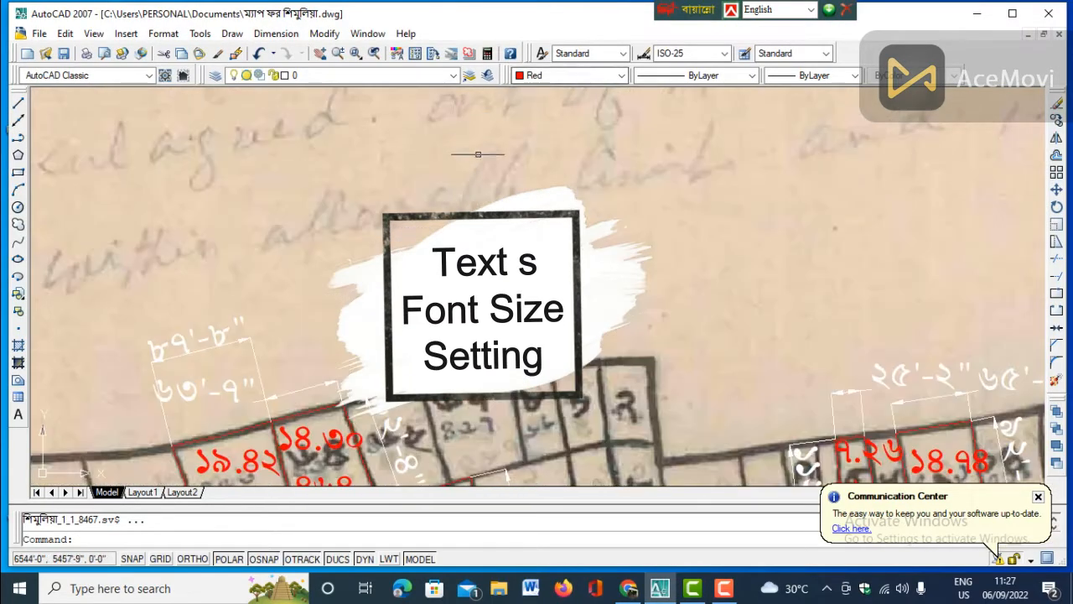
pyautogui.scroll(-6, 486, 156)
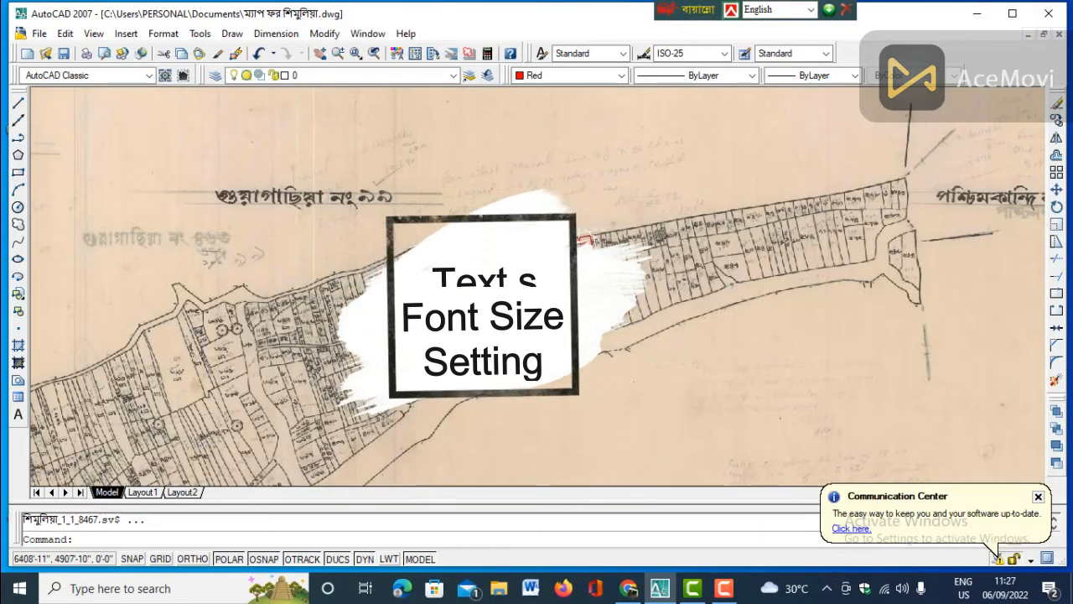
pyautogui.scroll(2, 499, 291)
pyautogui.scroll(3, 557, 287)
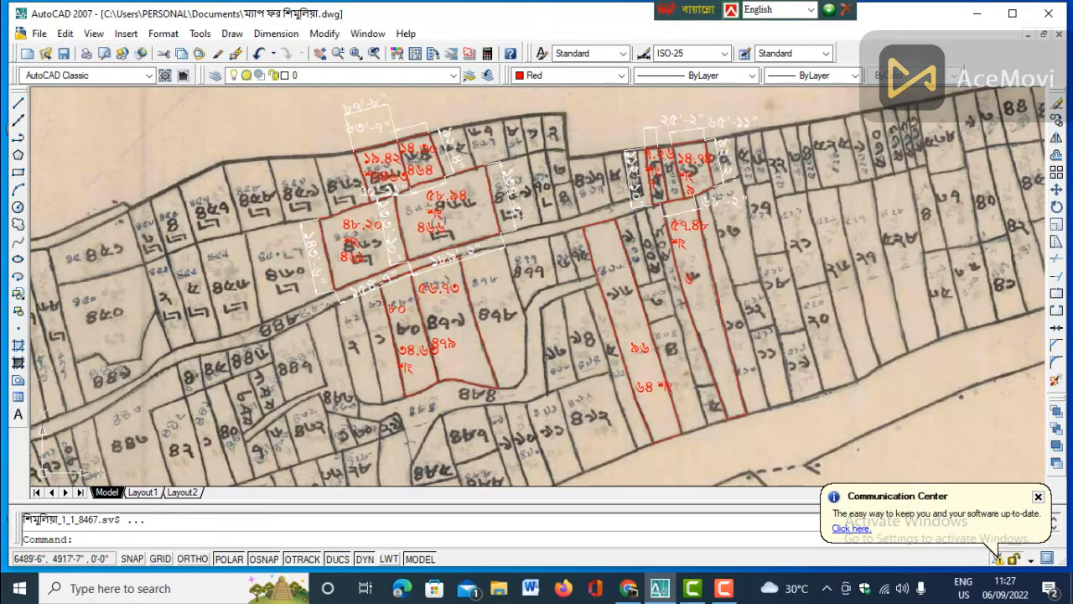
pyautogui.scroll(2, 453, 311)
pyautogui.scroll(1, 452, 303)
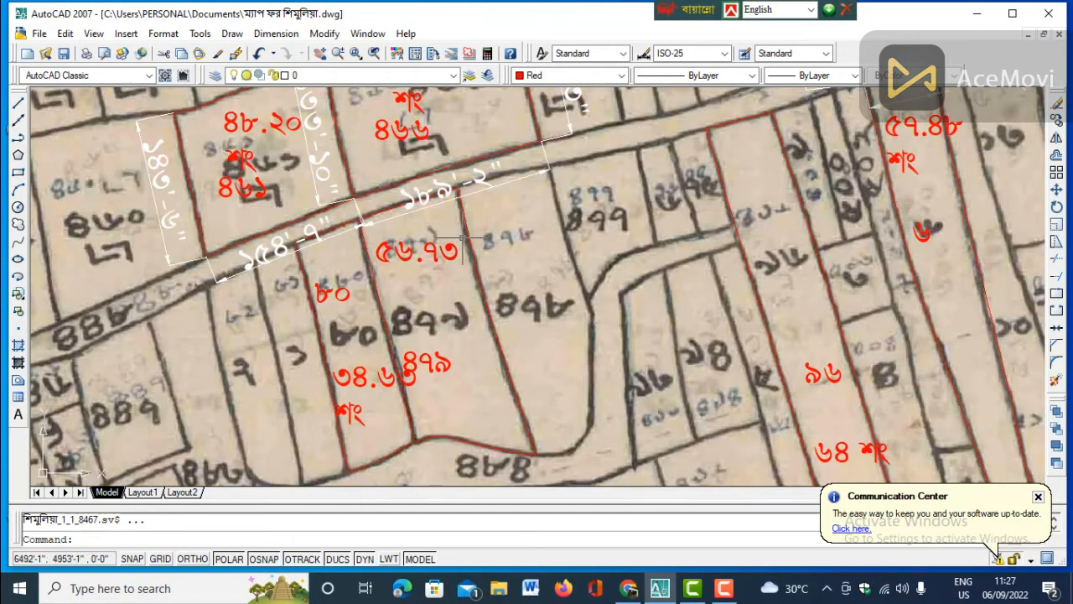
# Step: Open the Dimension Style Manager to view the ISO-25 style, and close it without changing anything
pyautogui.click(156, 36)
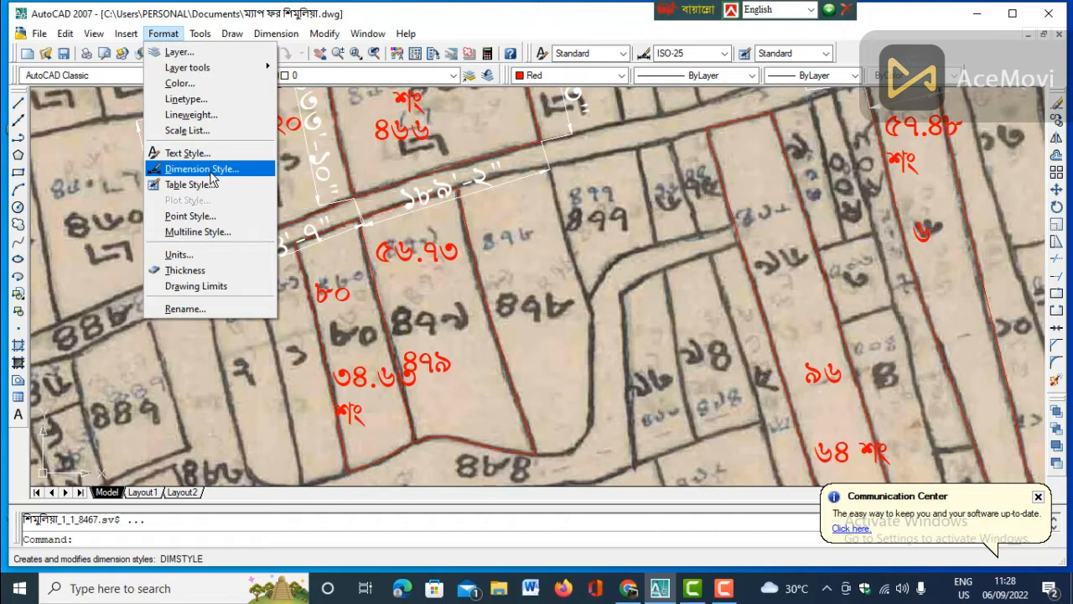
pyautogui.click(210, 171)
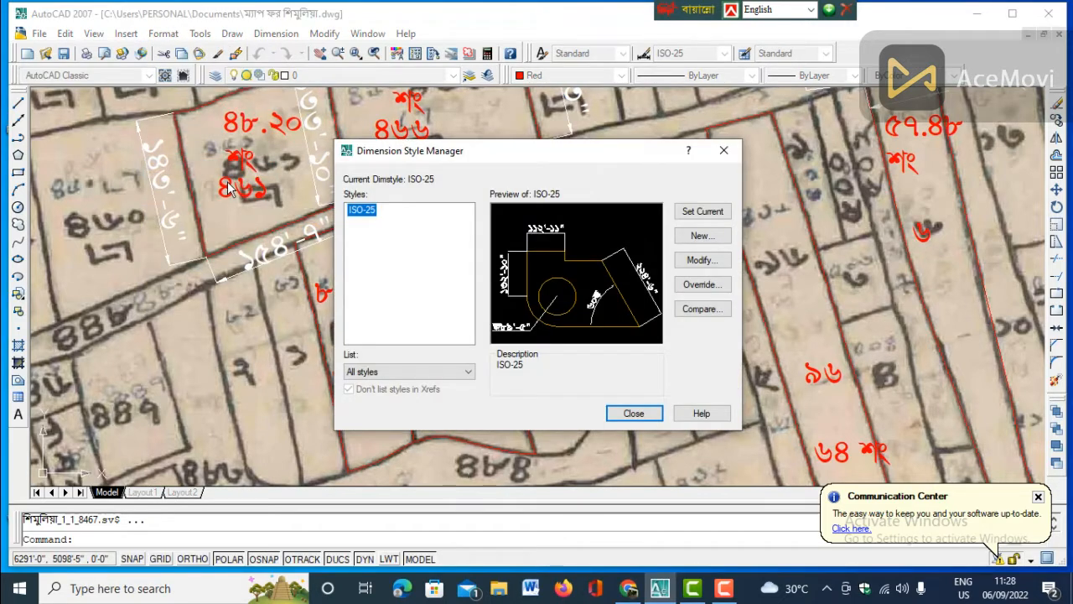
pyautogui.click(724, 150)
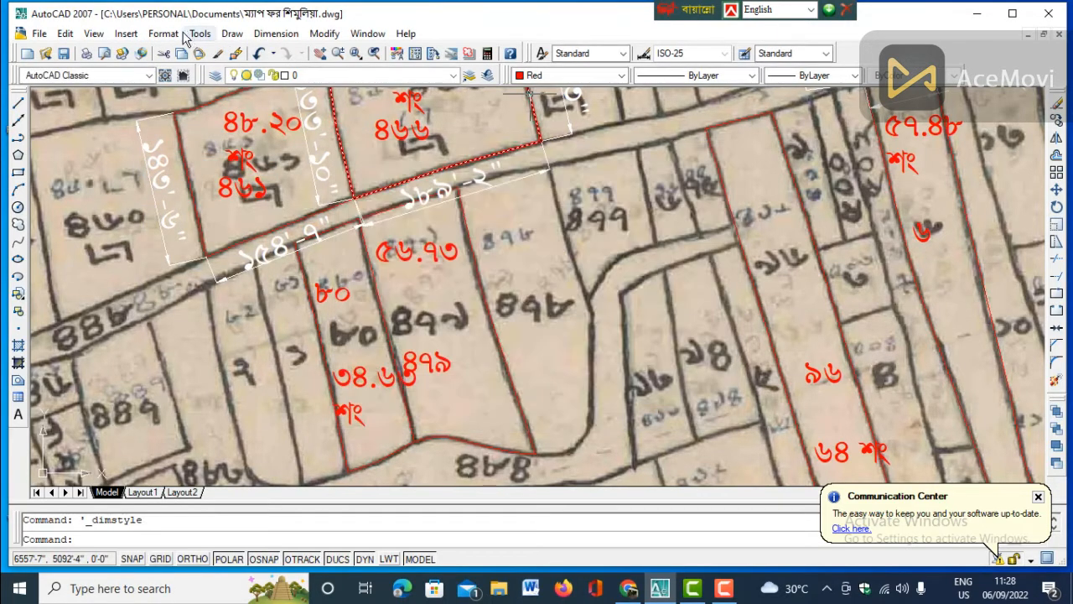
# Step: Inspect the font, height and effects settings of the Standard text style, and close them unchanged
pyautogui.click(172, 38)
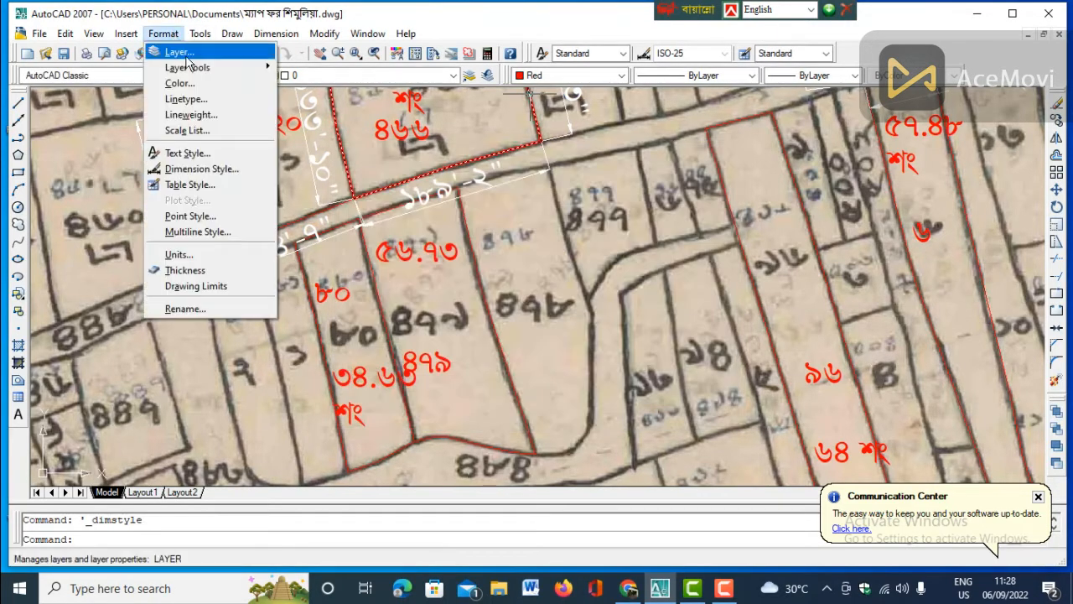
pyautogui.click(195, 154)
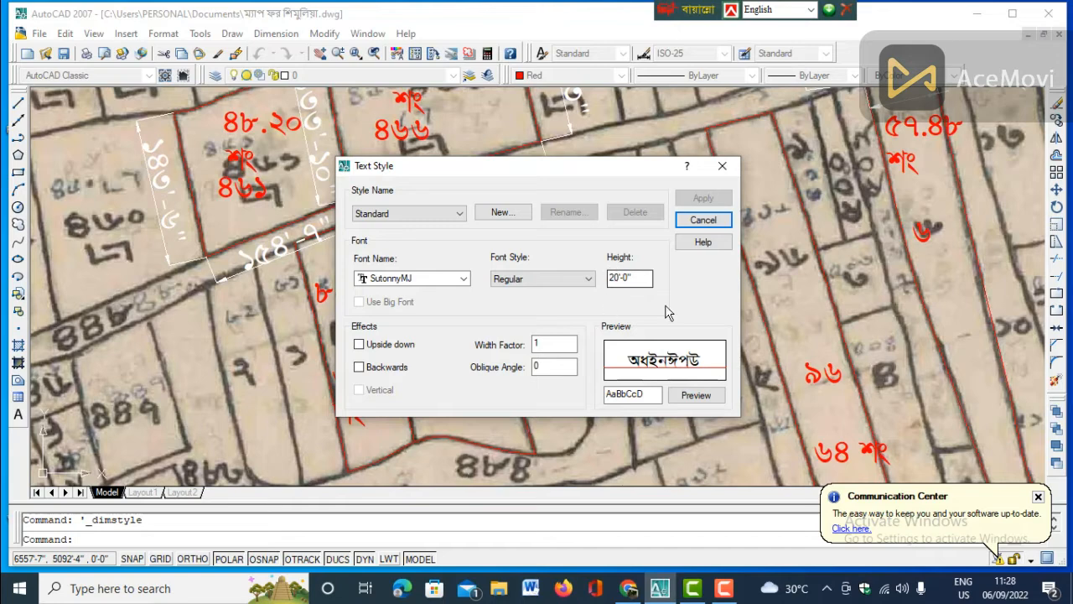
pyautogui.click(723, 168)
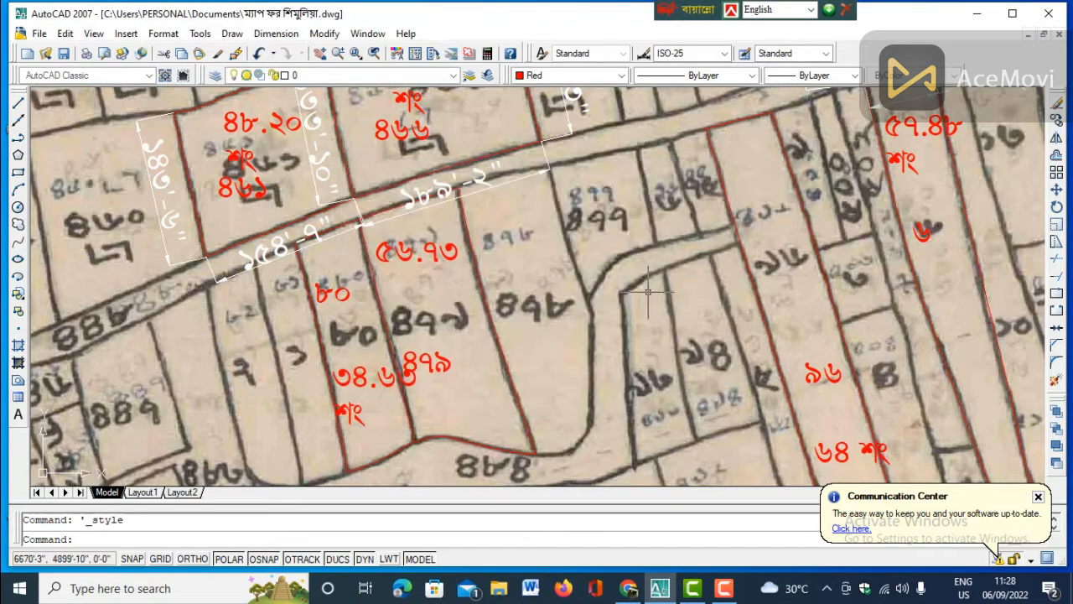
pyautogui.scroll(-2, 660, 263)
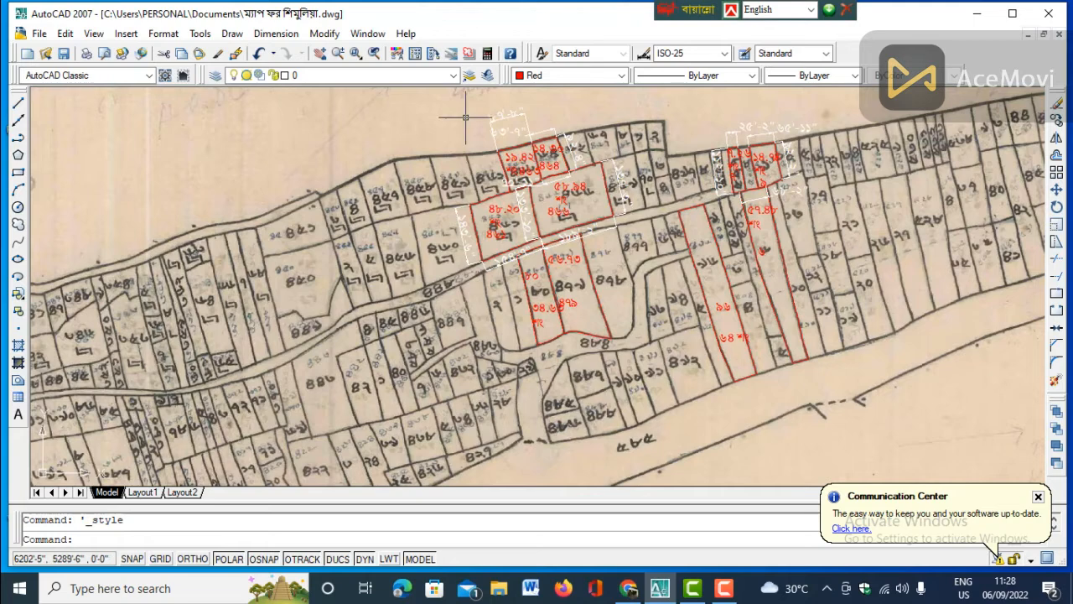
pyautogui.click(19, 107)
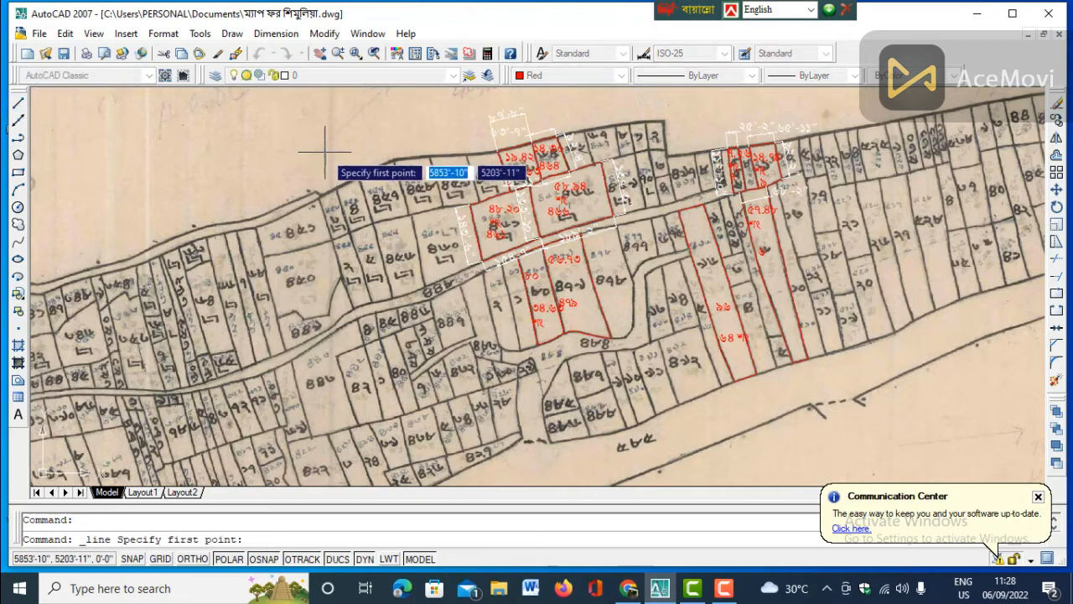
pyautogui.click(427, 105)
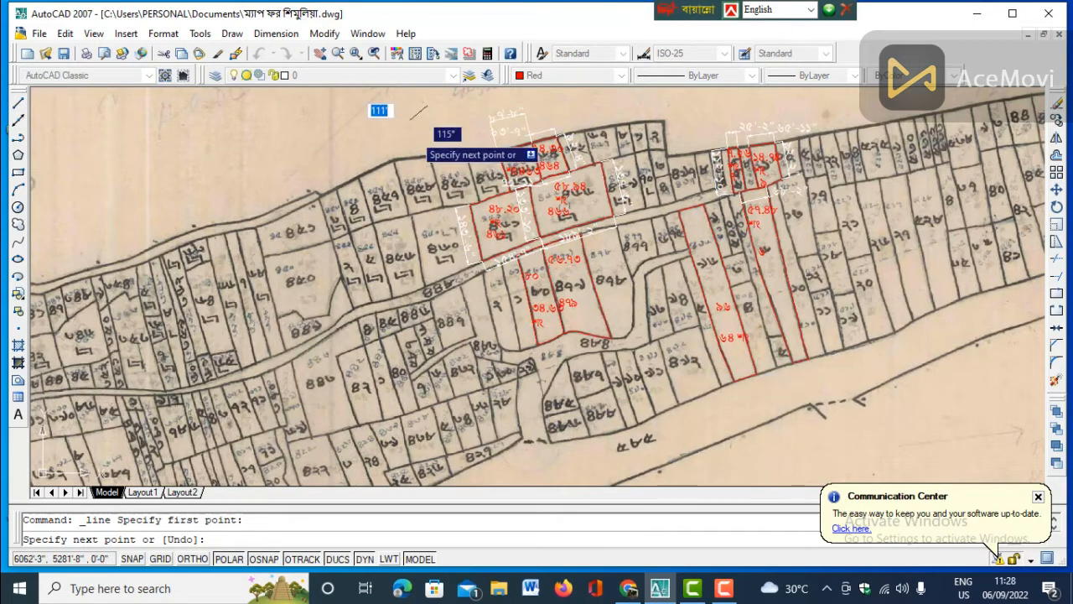
pyautogui.click(399, 121)
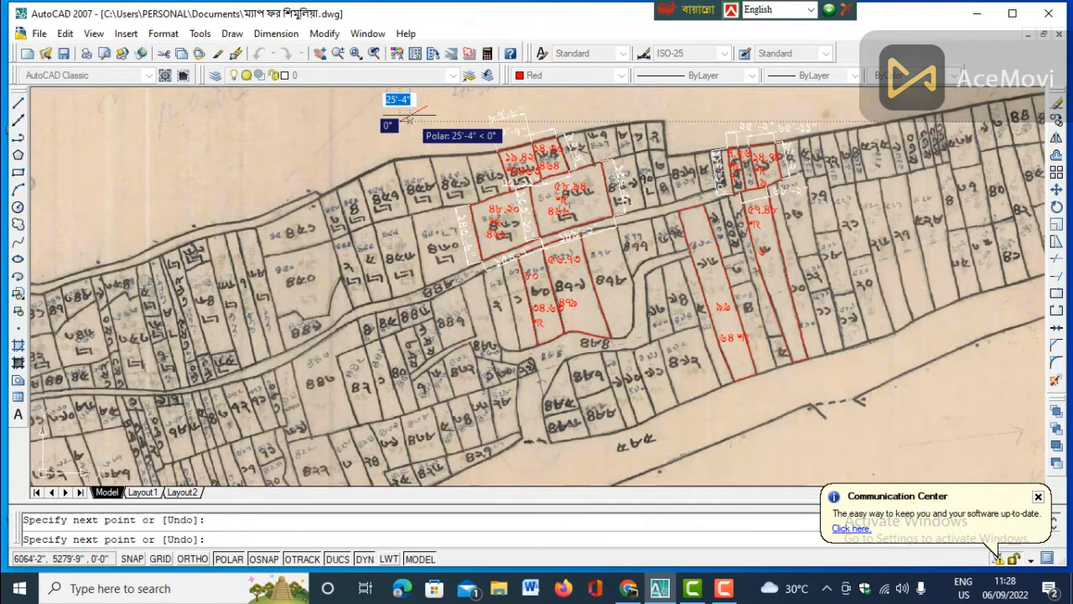
pyautogui.press('Escape')
pyautogui.scroll(2, 411, 110)
pyautogui.click(417, 112)
pyautogui.press('Delete')
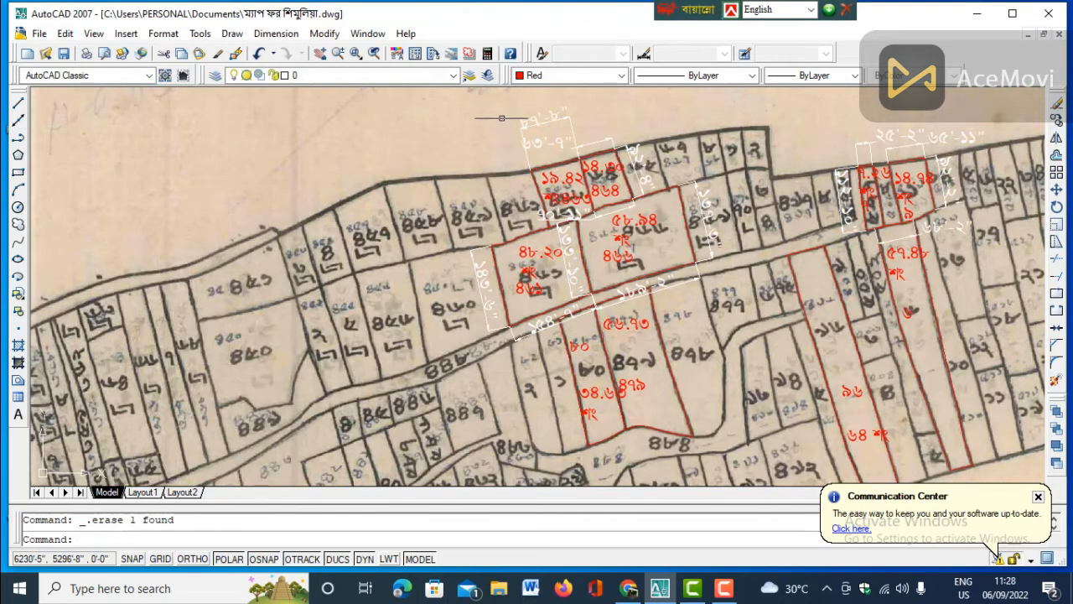
# Step: Copy the western group of red plot outlines with their labels and dimensions, and paste it into the empty space west of the map
pyautogui.click(469, 124)
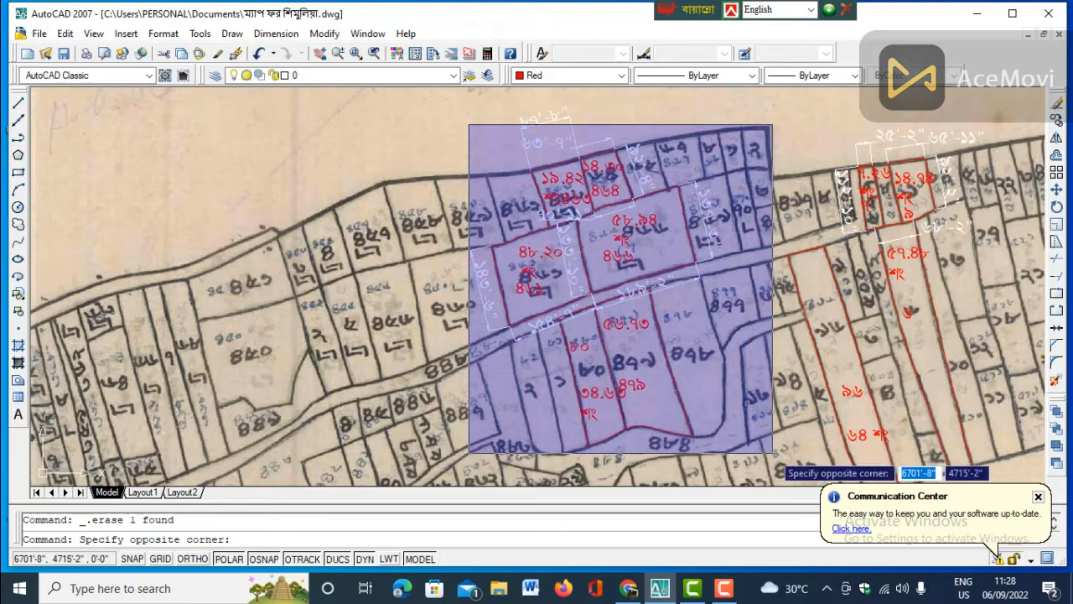
pyautogui.click(771, 453)
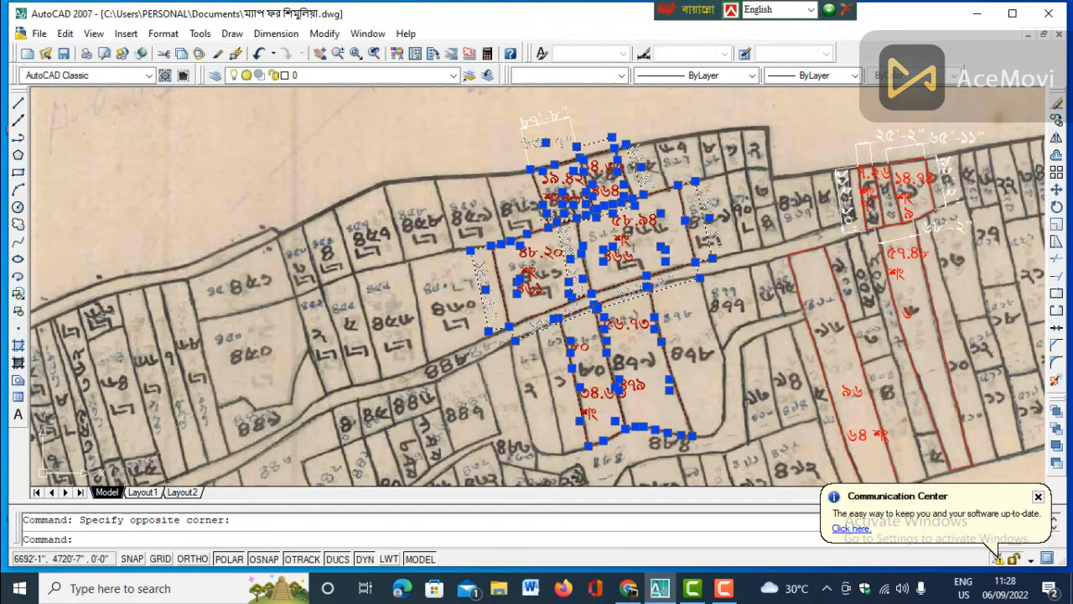
pyautogui.hotkey('ctrl', 'c')
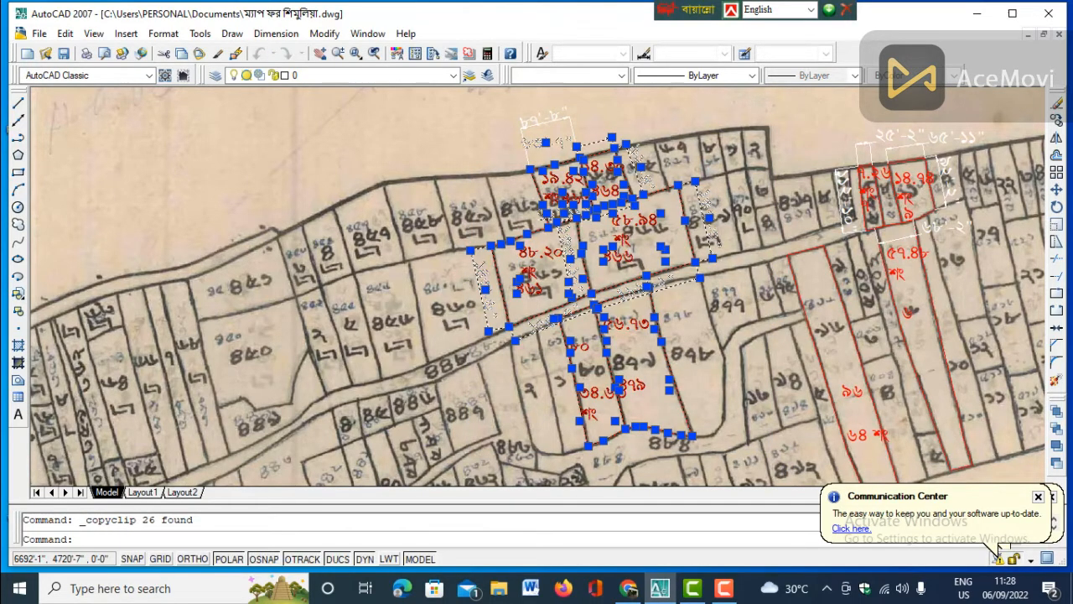
pyautogui.scroll(-6, 646, 248)
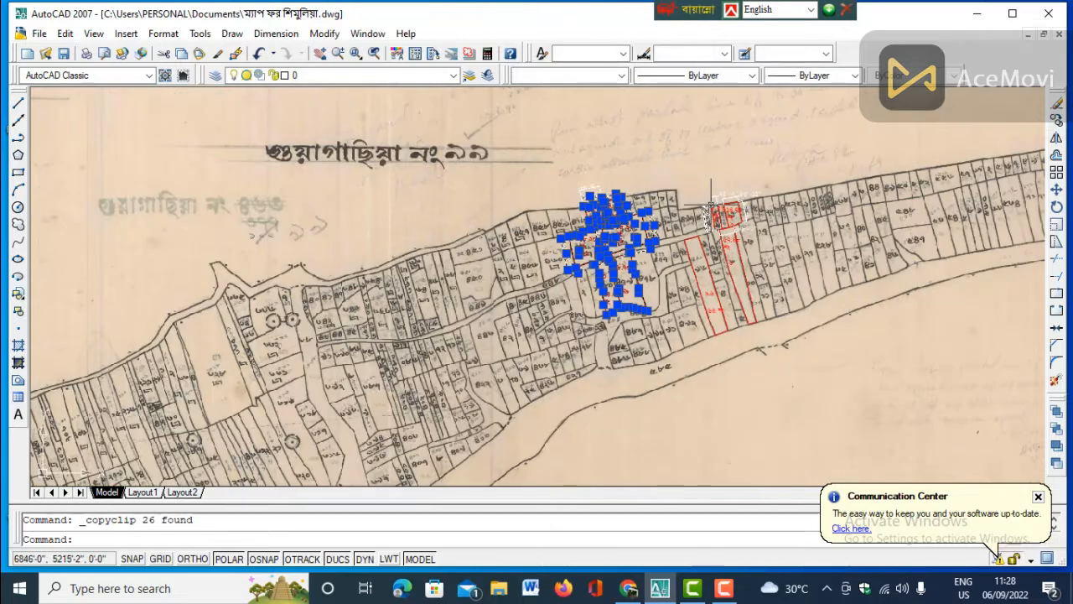
pyautogui.scroll(-10, 728, 211)
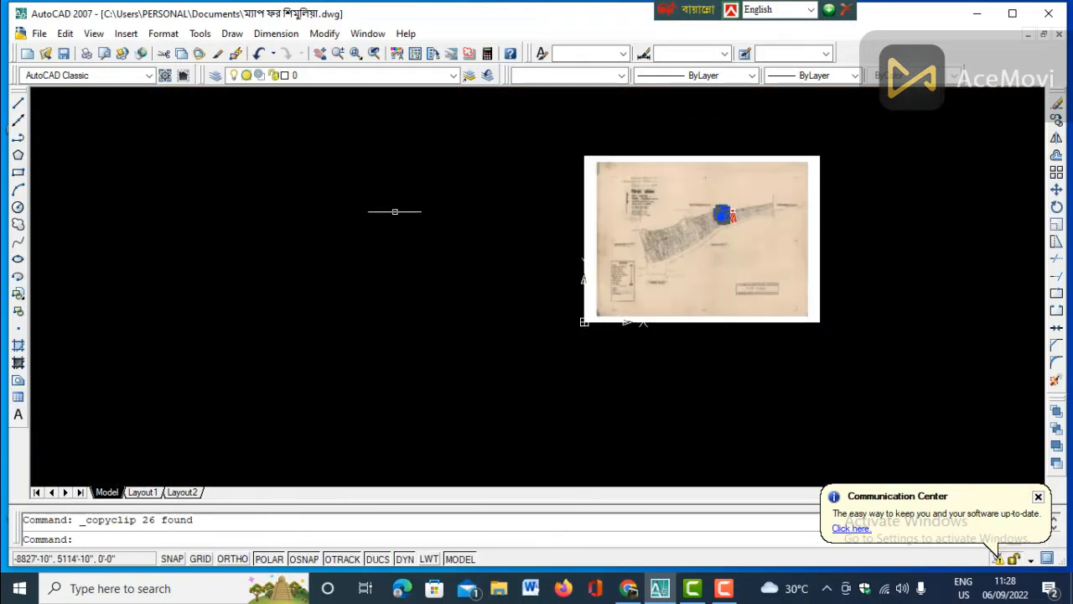
pyautogui.scroll(4, 264, 227)
pyautogui.scroll(-4, 479, 249)
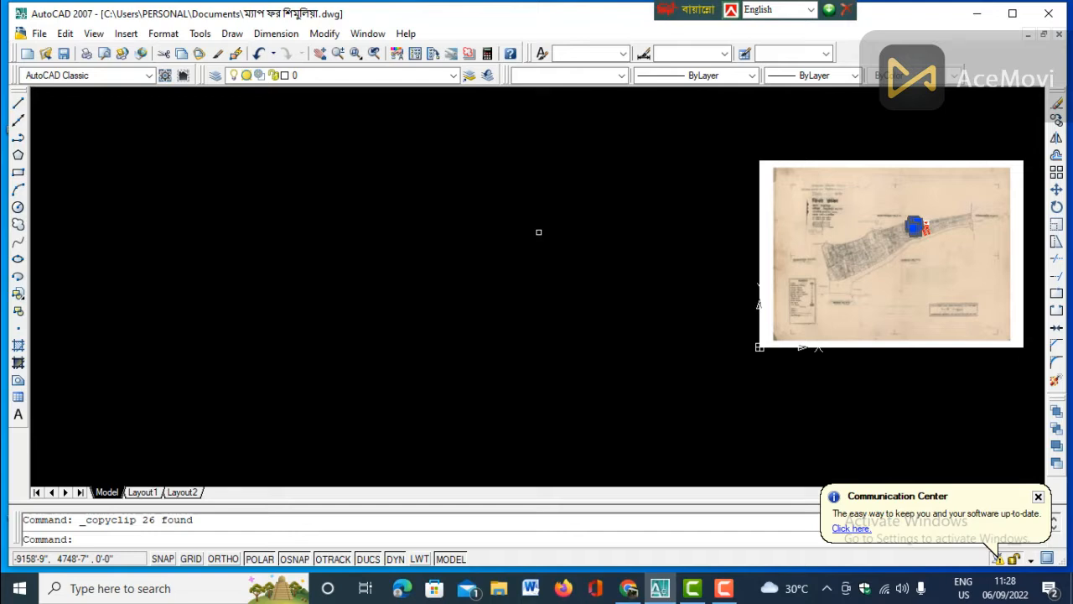
pyautogui.hotkey('ctrl', 'v')
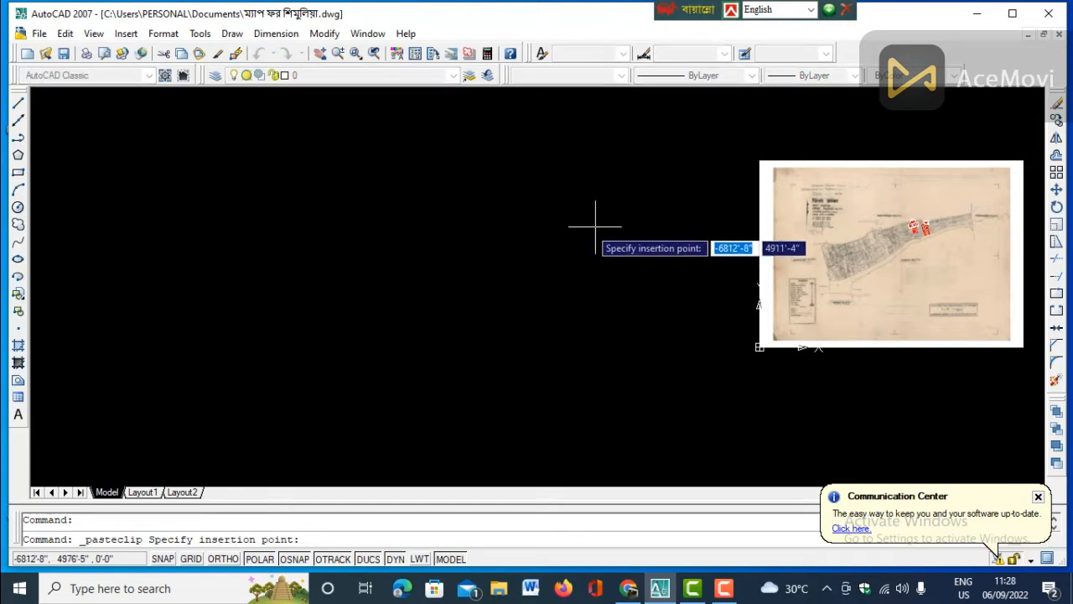
pyautogui.click(585, 224)
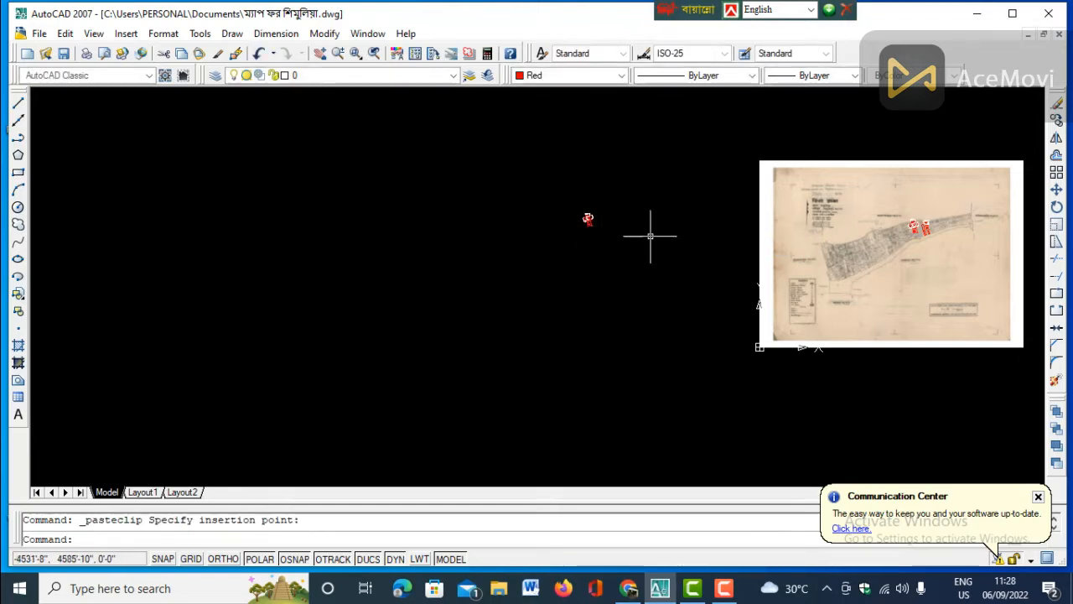
# Step: Examine the size and placement of the area labels, plot numbers and dimension texts in the pasted group of plots
pyautogui.scroll(5, 578, 225)
pyautogui.scroll(6, 645, 203)
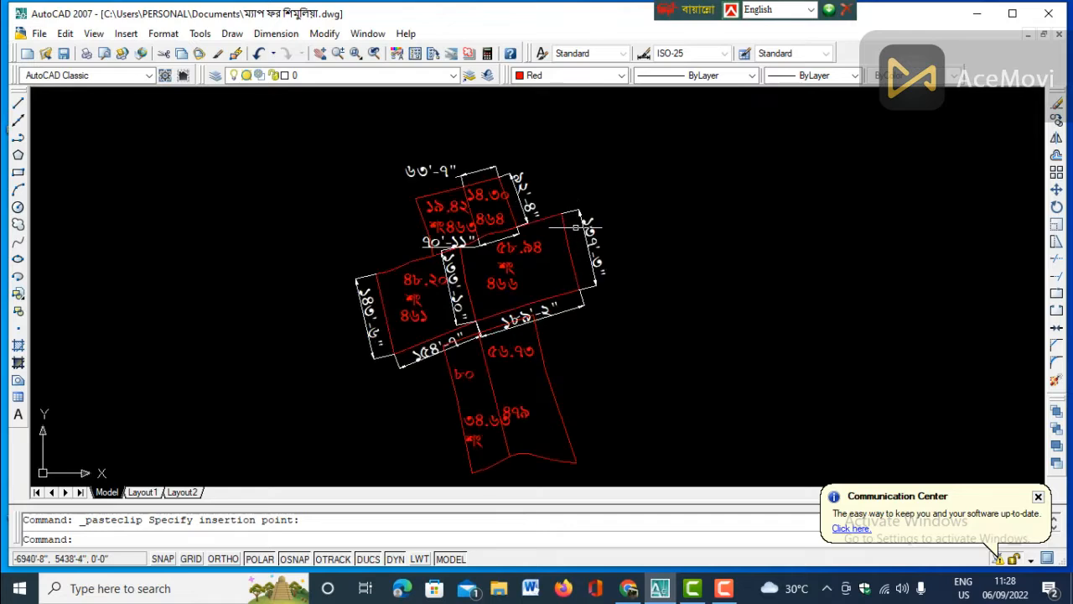
pyautogui.scroll(-5, 467, 219)
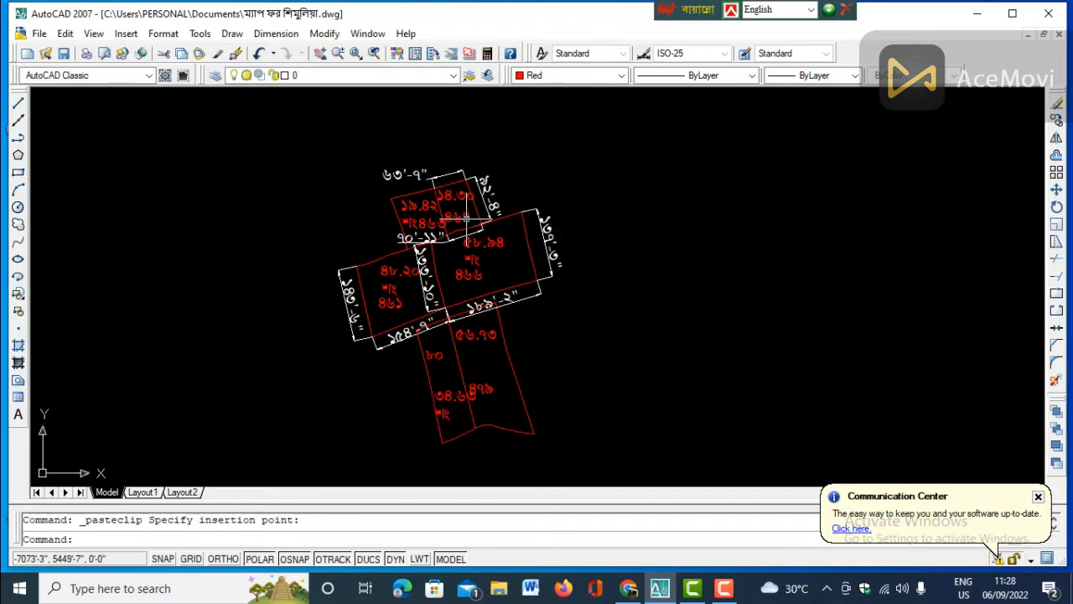
pyautogui.scroll(4, 482, 277)
pyautogui.click(490, 326)
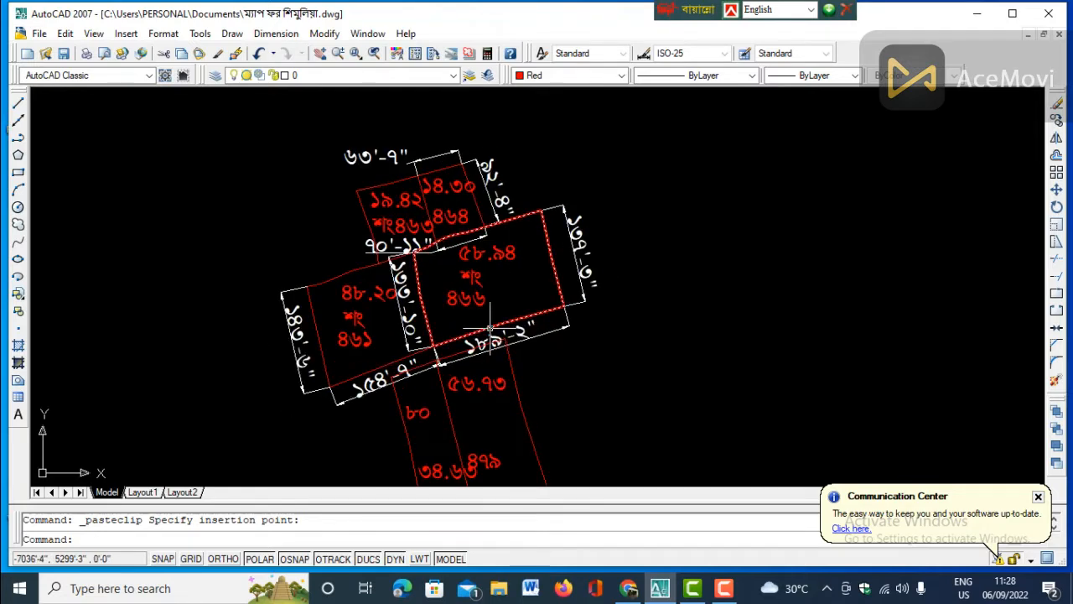
pyautogui.scroll(-3, 489, 326)
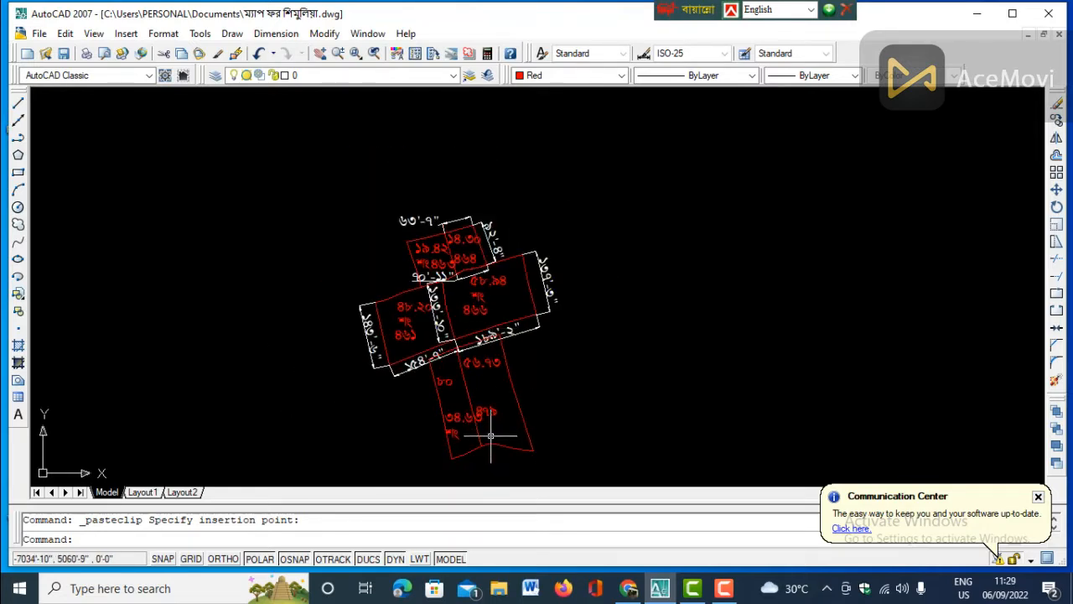
pyautogui.scroll(-2, 394, 246)
pyautogui.scroll(4, 429, 300)
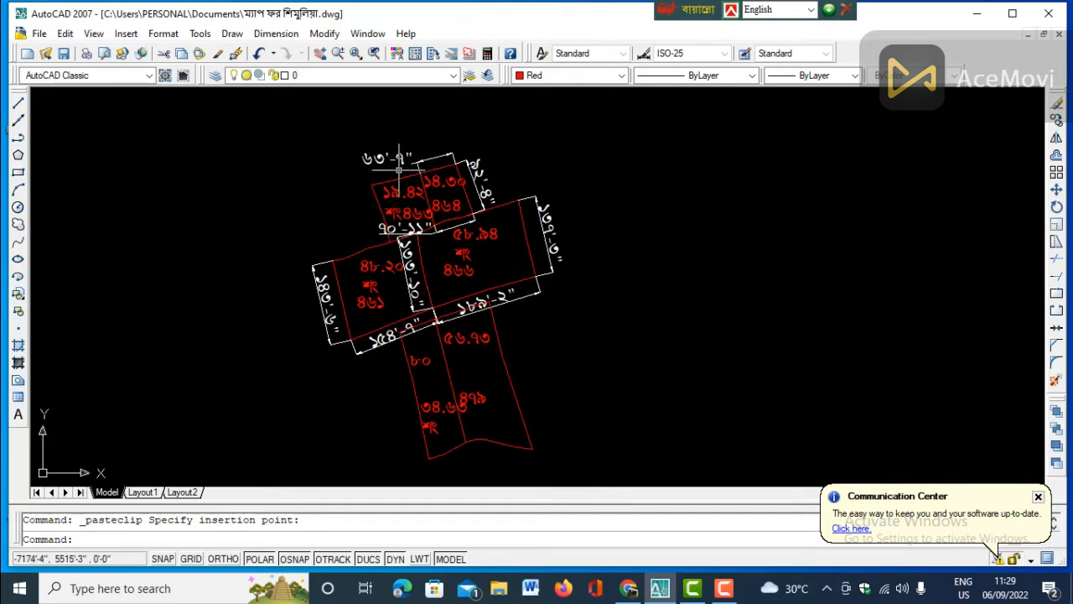
pyautogui.scroll(3, 413, 146)
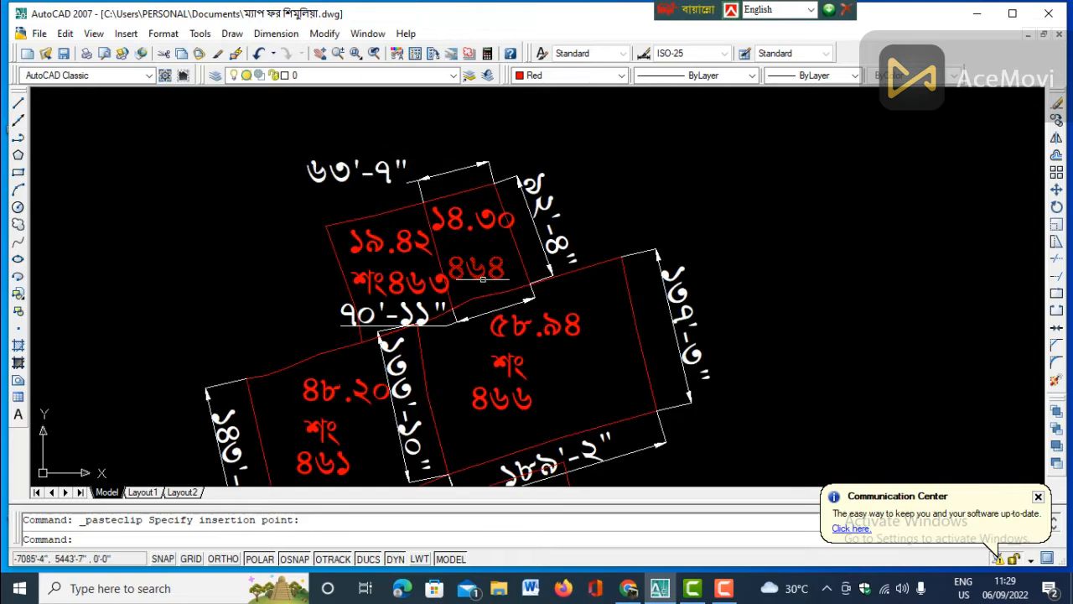
pyautogui.scroll(3, 483, 279)
pyautogui.scroll(-2, 484, 279)
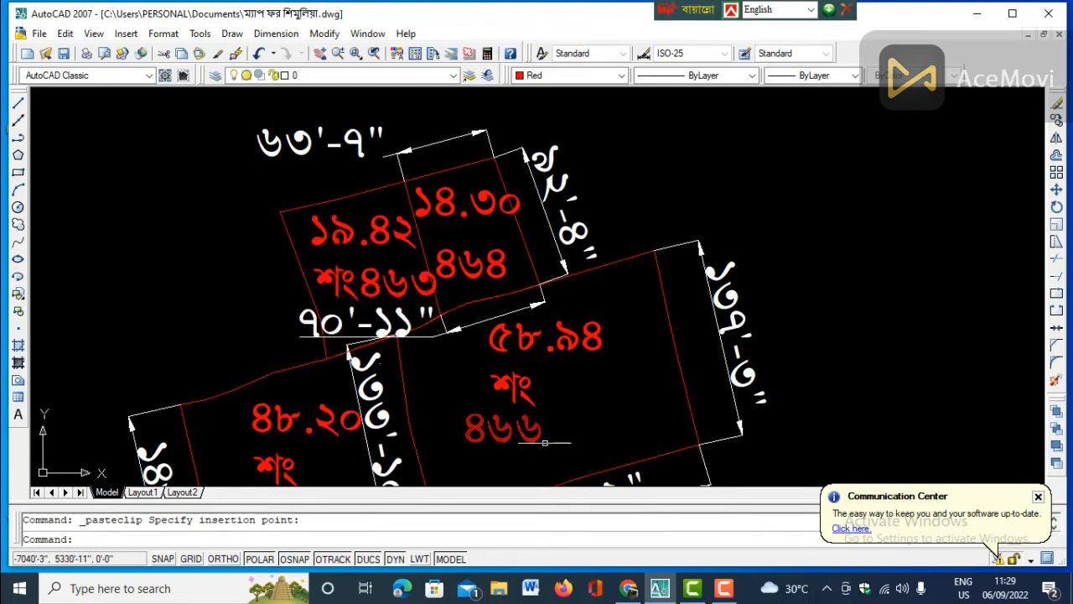
pyautogui.scroll(-2, 544, 394)
pyautogui.scroll(3, 547, 398)
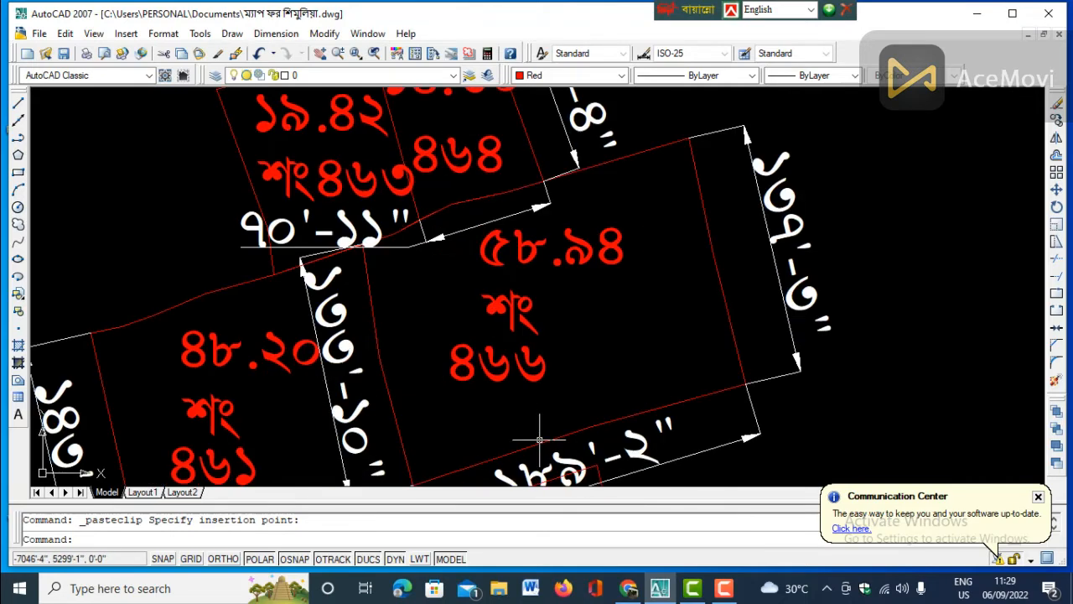
pyautogui.scroll(-2, 526, 375)
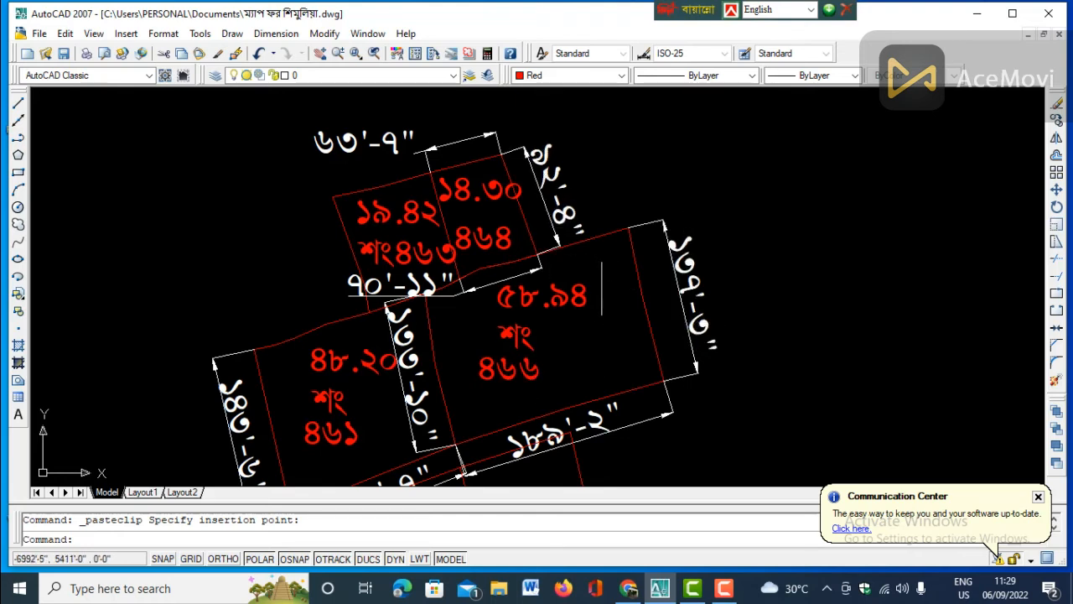
pyautogui.scroll(-2, 360, 361)
pyautogui.scroll(3, 359, 428)
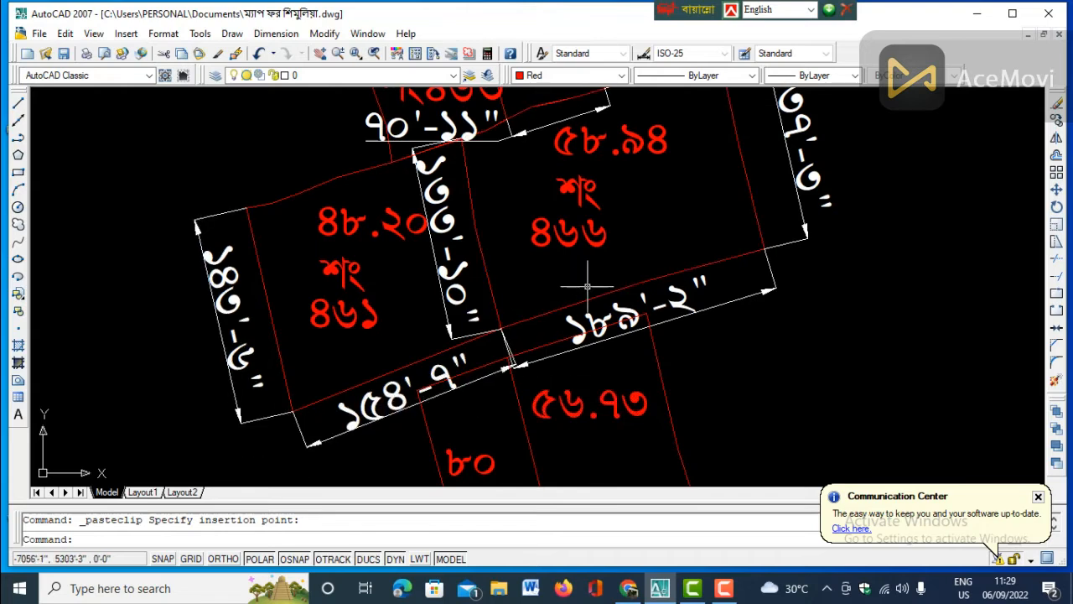
pyautogui.scroll(-2, 244, 199)
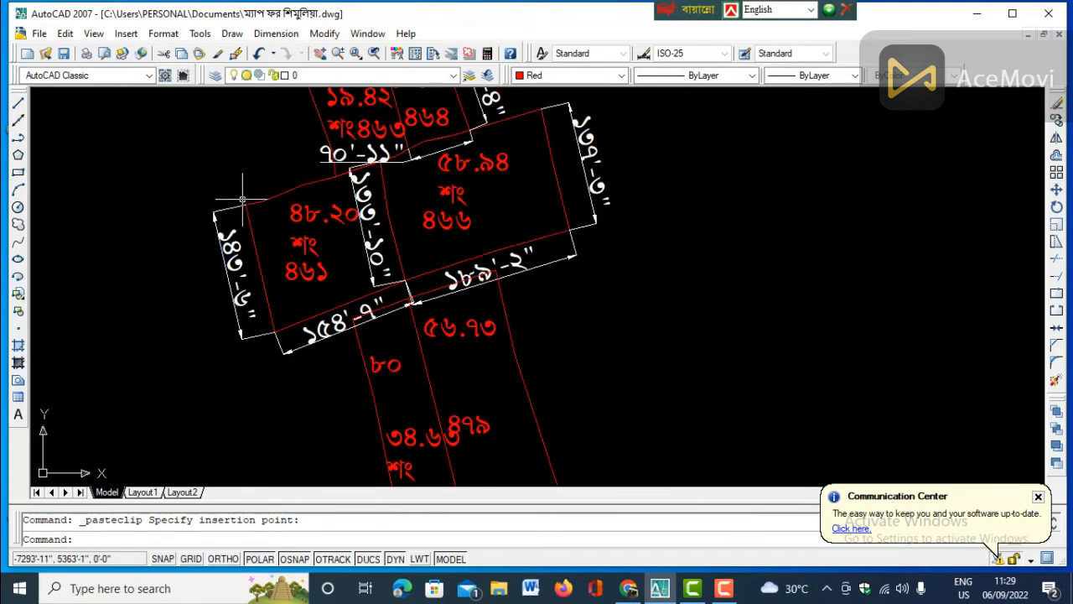
pyautogui.scroll(-2, 242, 199)
pyautogui.scroll(2, 348, 352)
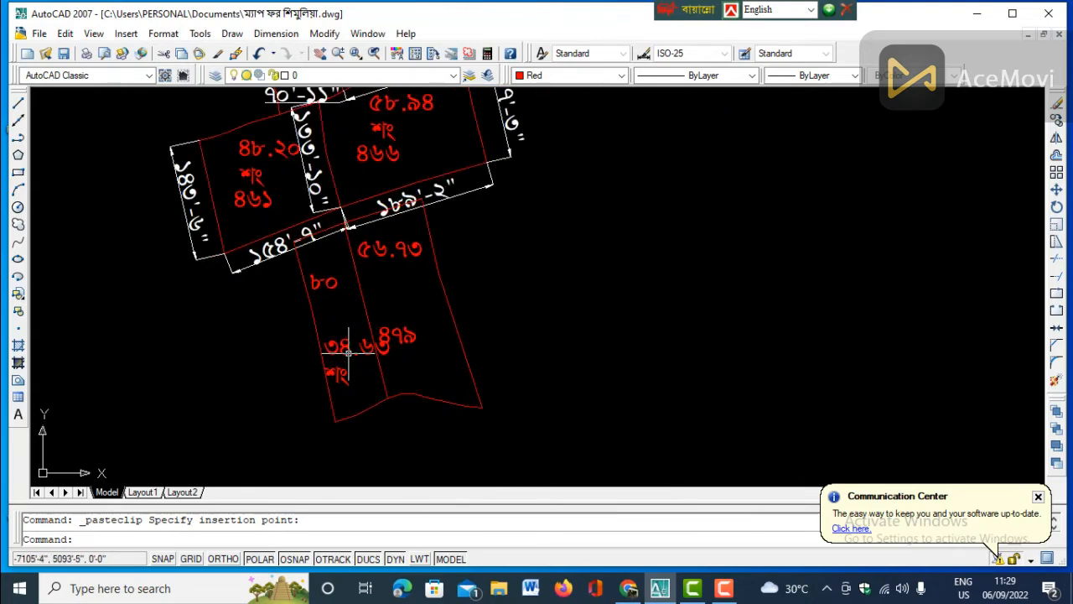
# Step: Copy the eastern group of red plot outlines with their labels and dimensions, and paste it between the first pasted group and the map
pyautogui.scroll(2, 394, 288)
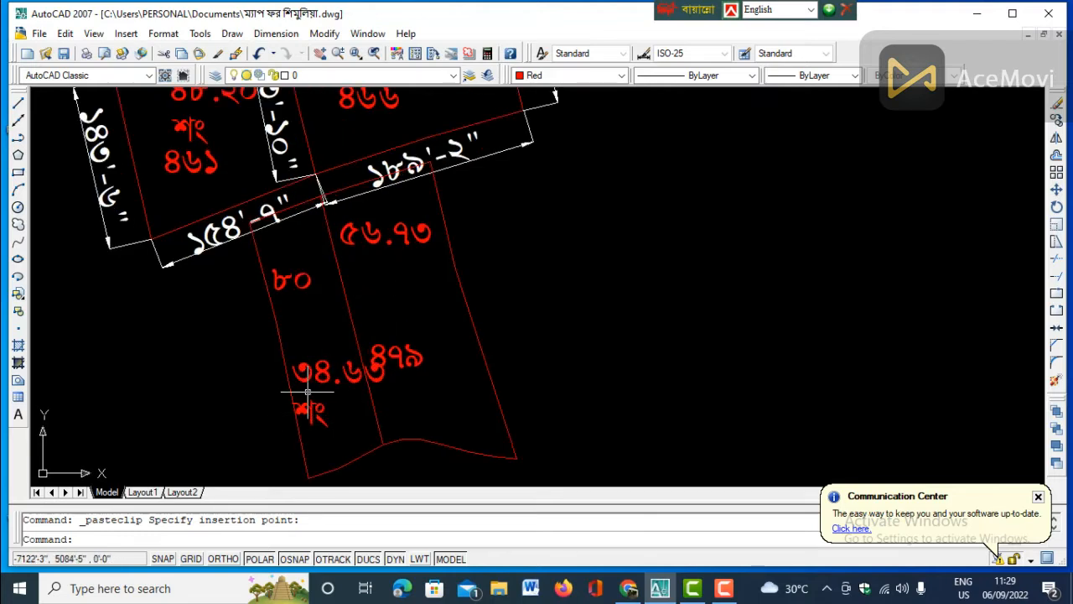
pyautogui.scroll(-5, 285, 300)
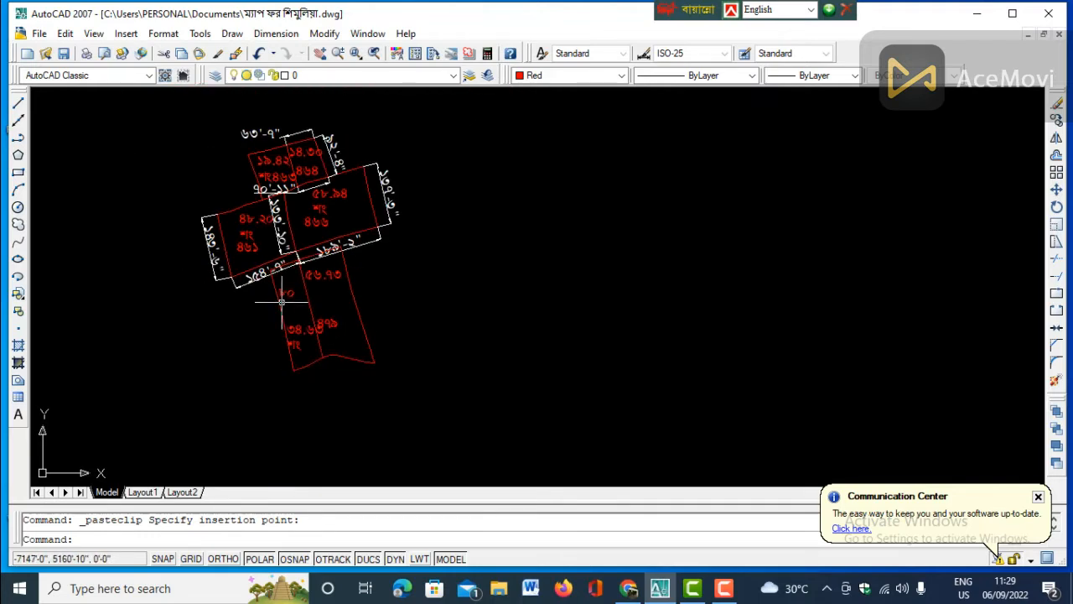
pyautogui.scroll(-10, 271, 309)
pyautogui.scroll(8, 889, 323)
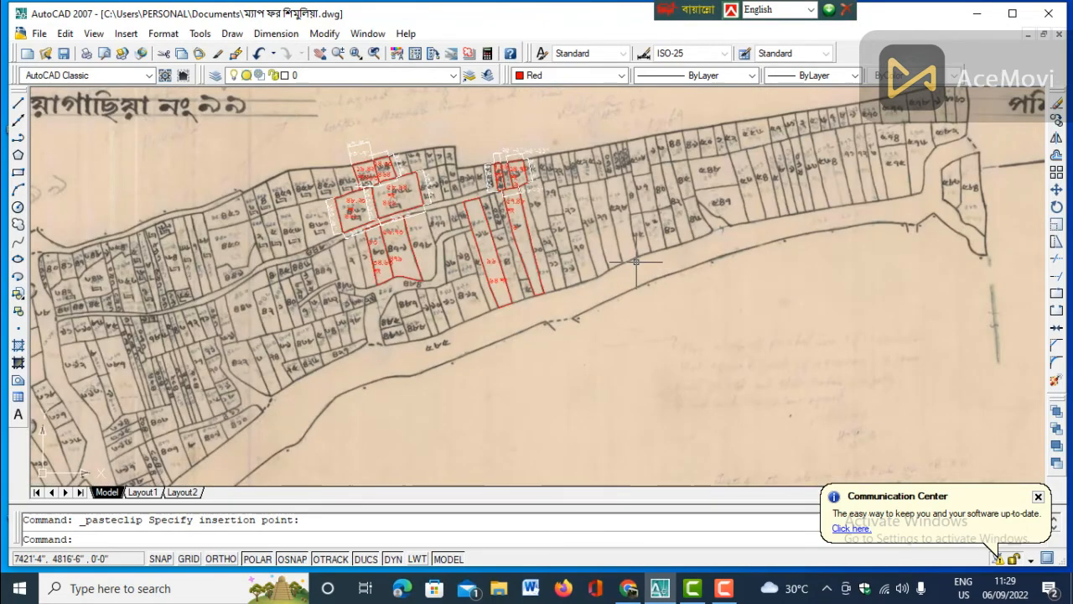
pyautogui.click(452, 144)
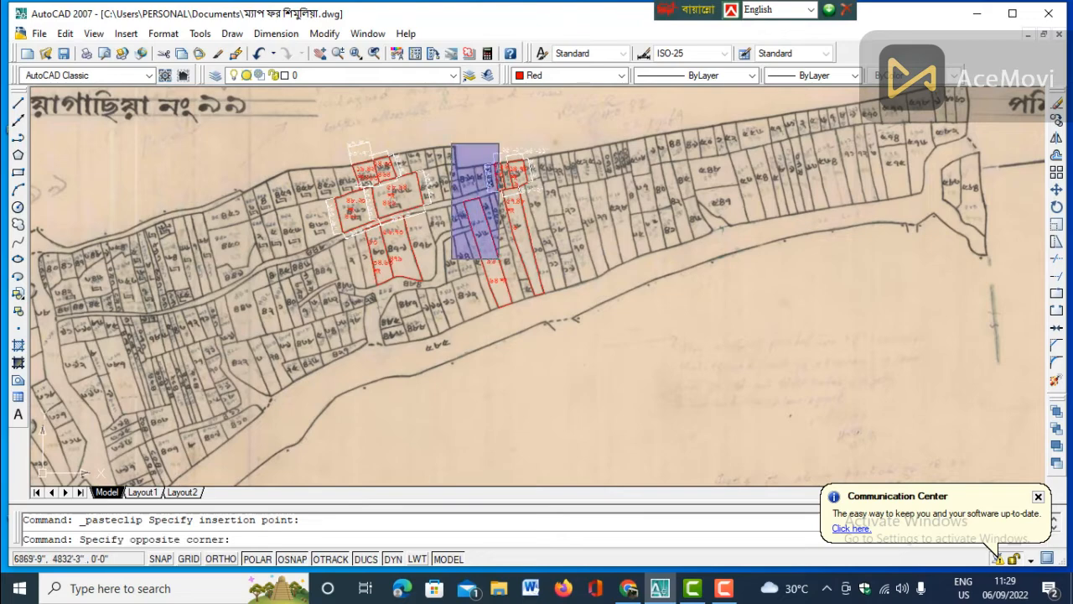
pyautogui.click(586, 320)
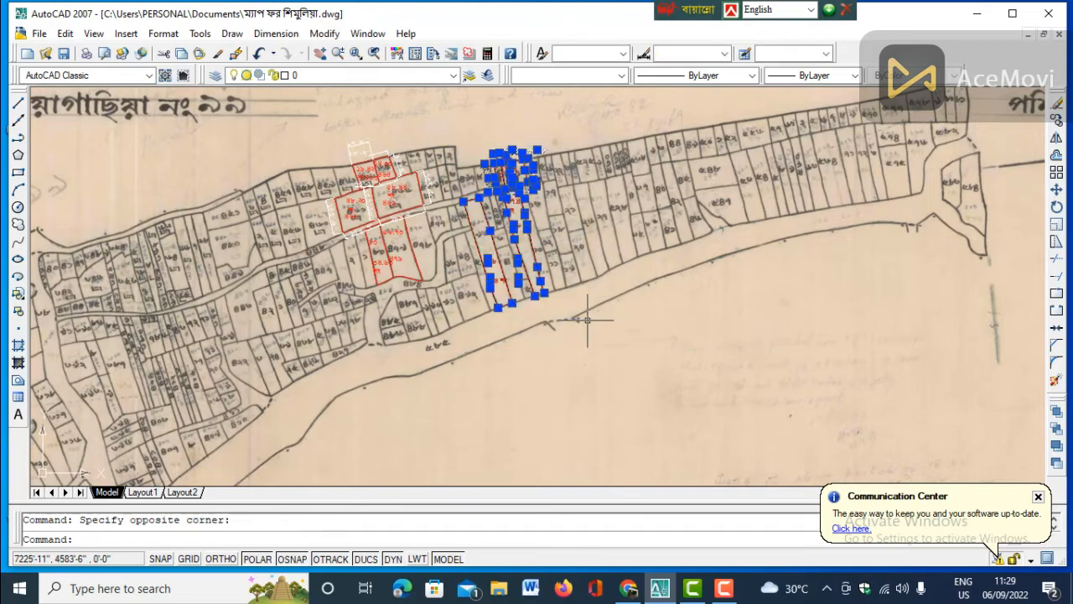
pyautogui.hotkey('ctrl', 'c')
pyautogui.scroll(-8, 586, 320)
pyautogui.scroll(9, 524, 319)
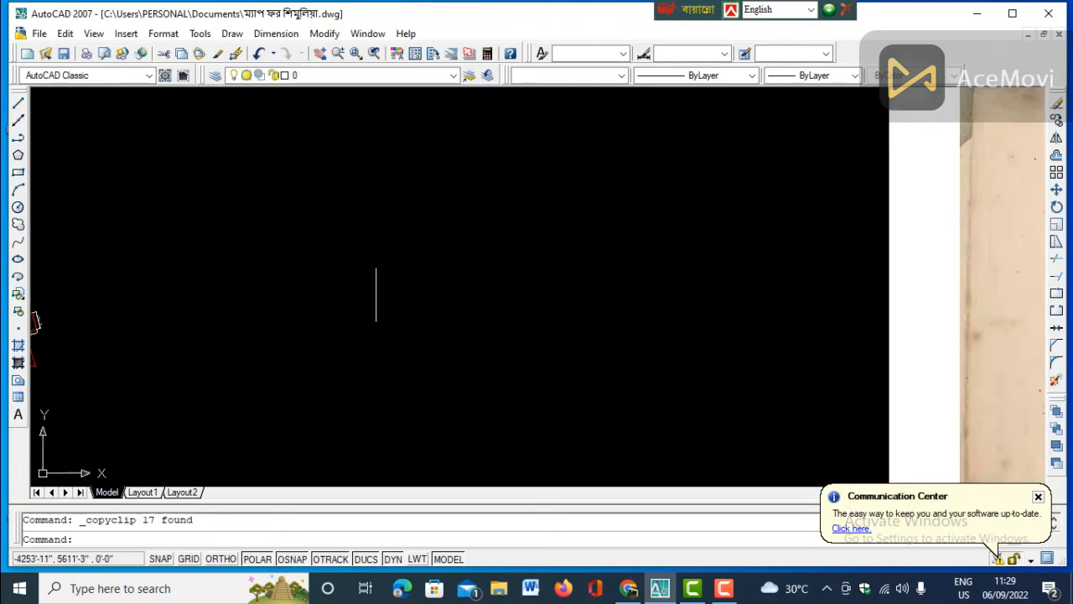
pyautogui.scroll(-2, 431, 282)
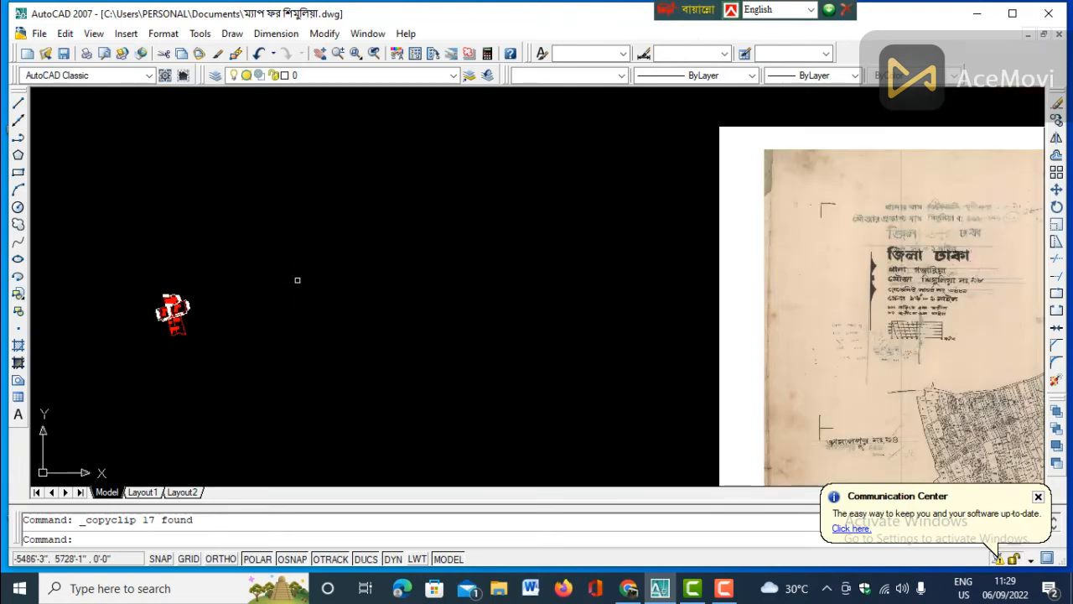
pyautogui.hotkey('ctrl', 'v')
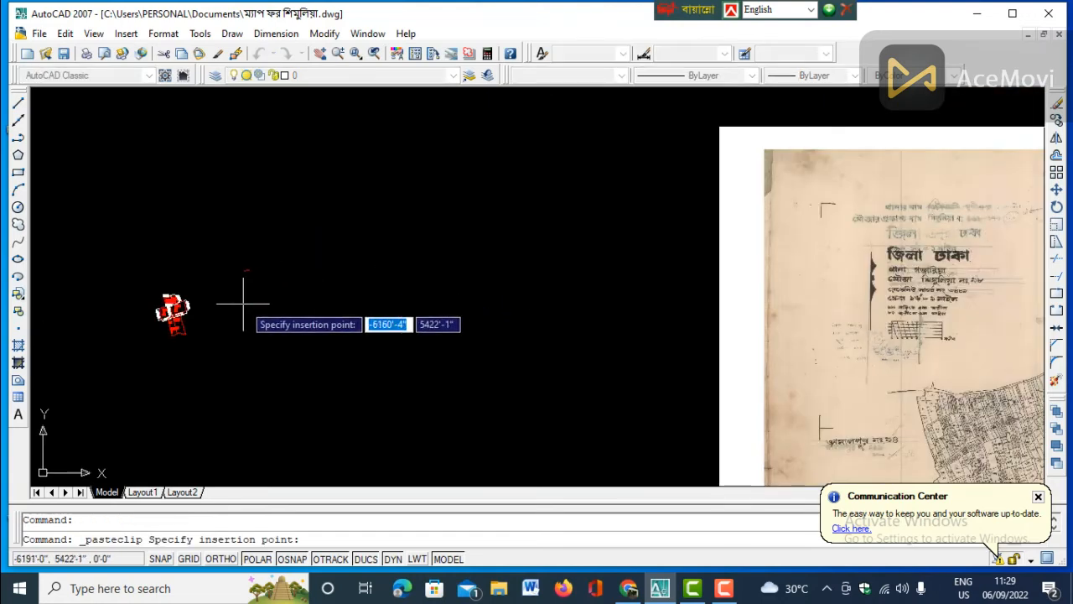
pyautogui.click(336, 298)
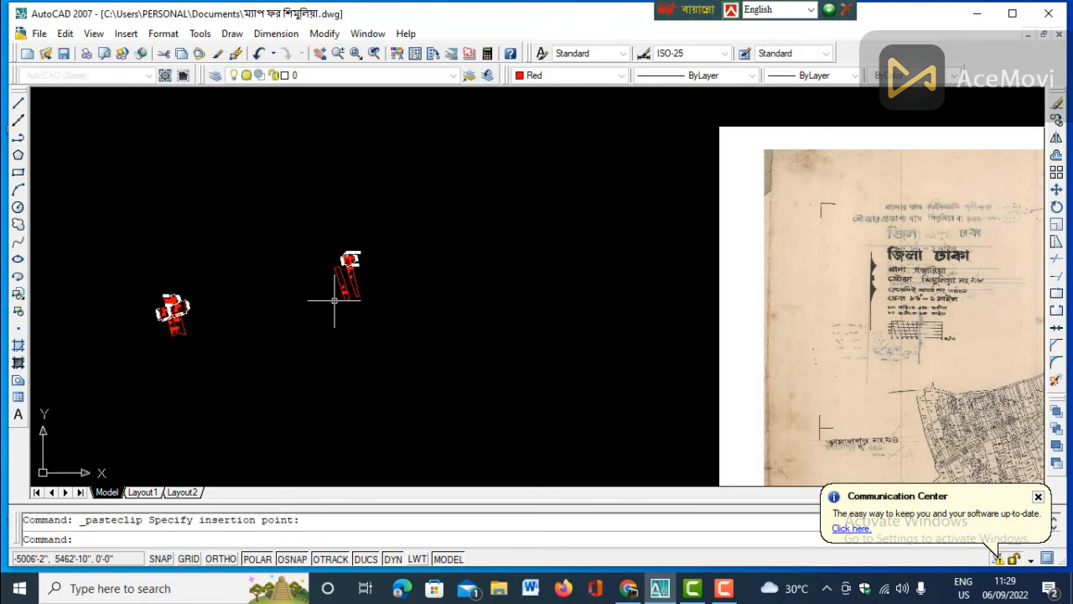
# Step: Examine the size and fit of the area labels, plot numbers and dimension texts in the newly pasted eastern group of plots
pyautogui.scroll(4, 365, 297)
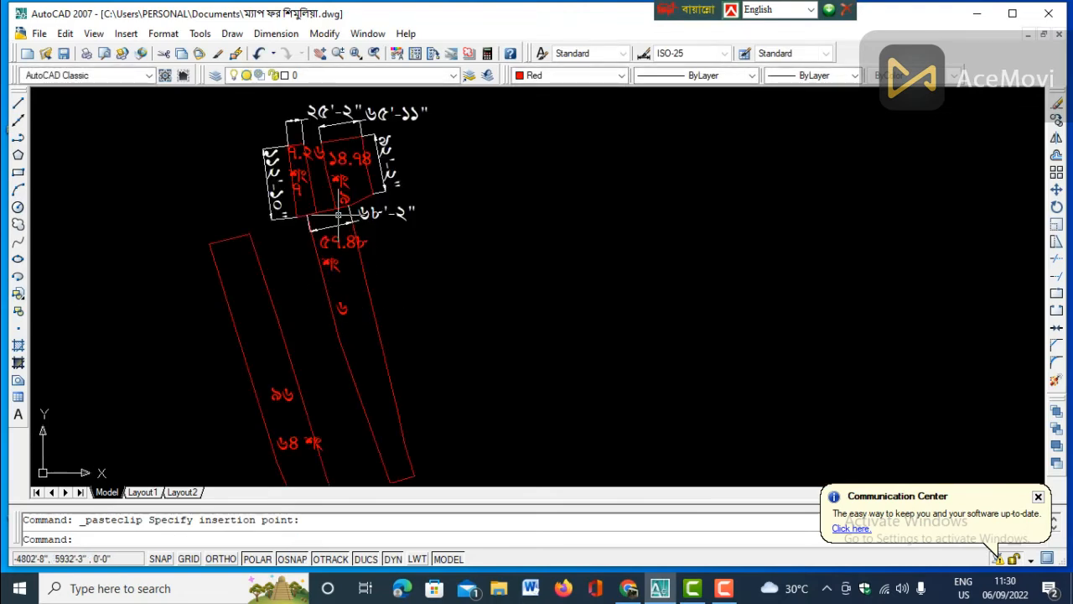
pyautogui.scroll(1, 338, 216)
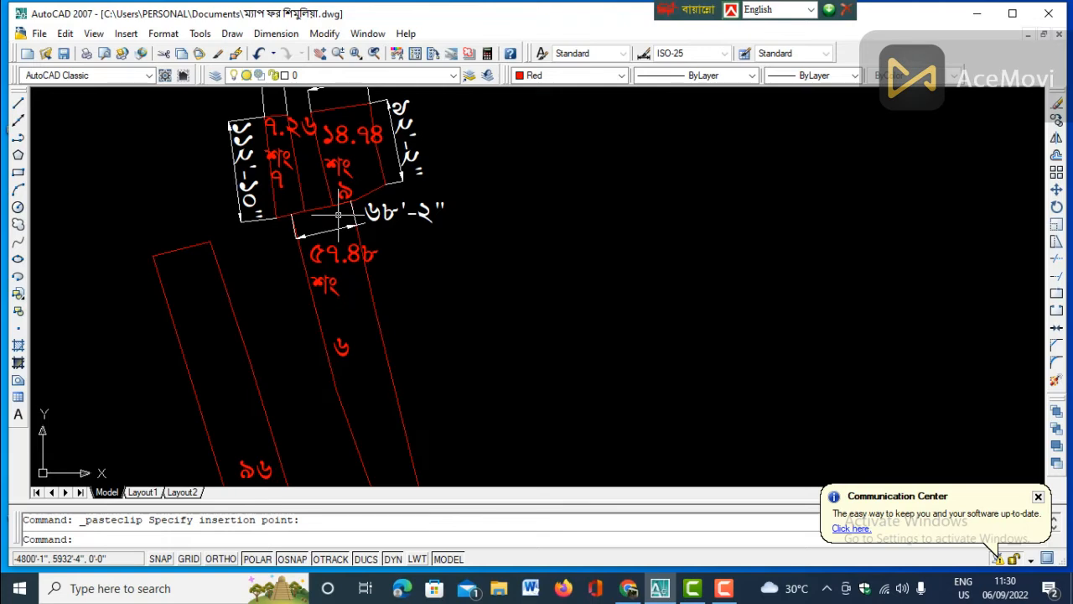
pyautogui.scroll(-1, 338, 216)
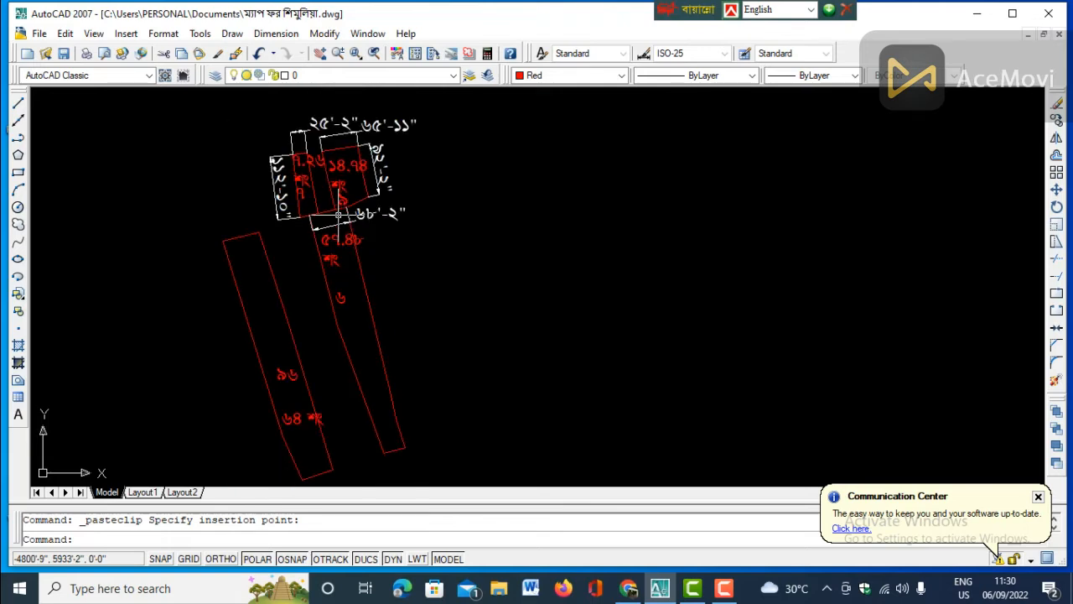
pyautogui.scroll(-2, 348, 216)
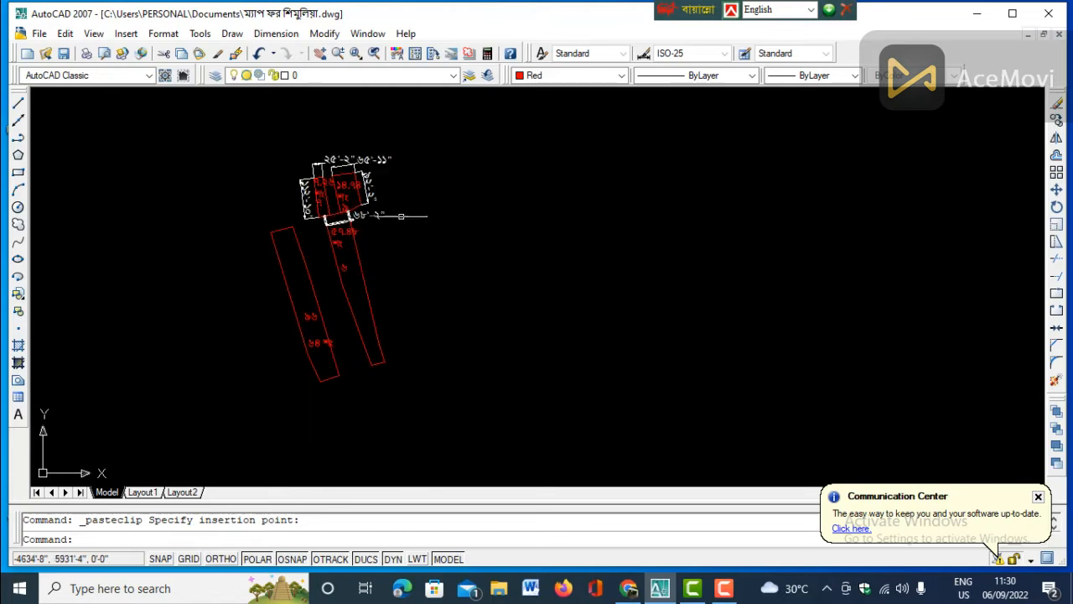
pyautogui.scroll(2, 322, 164)
pyautogui.scroll(2, 308, 183)
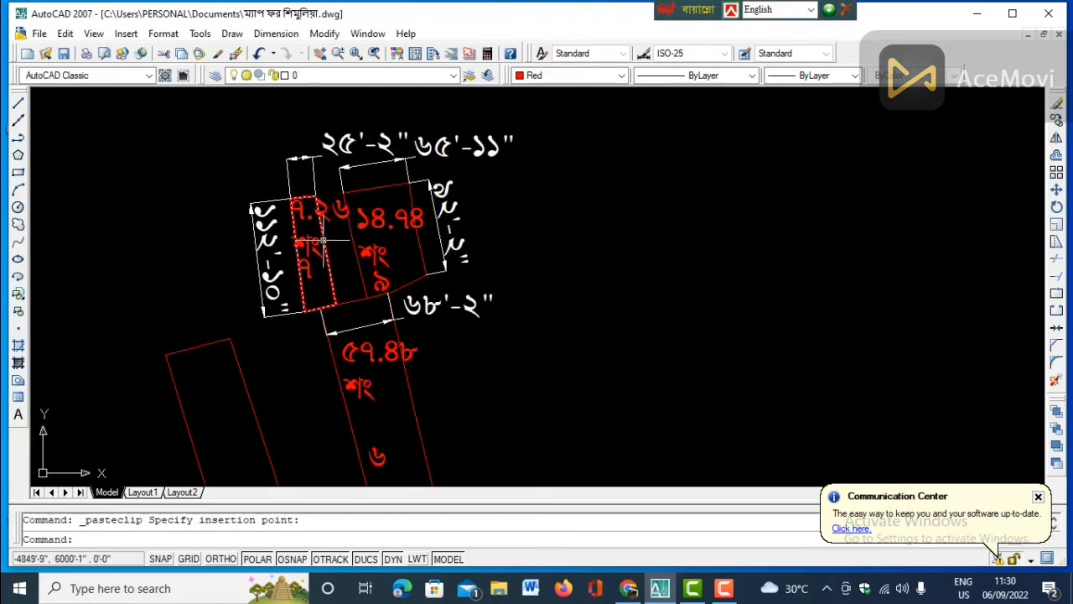
pyautogui.scroll(3, 323, 241)
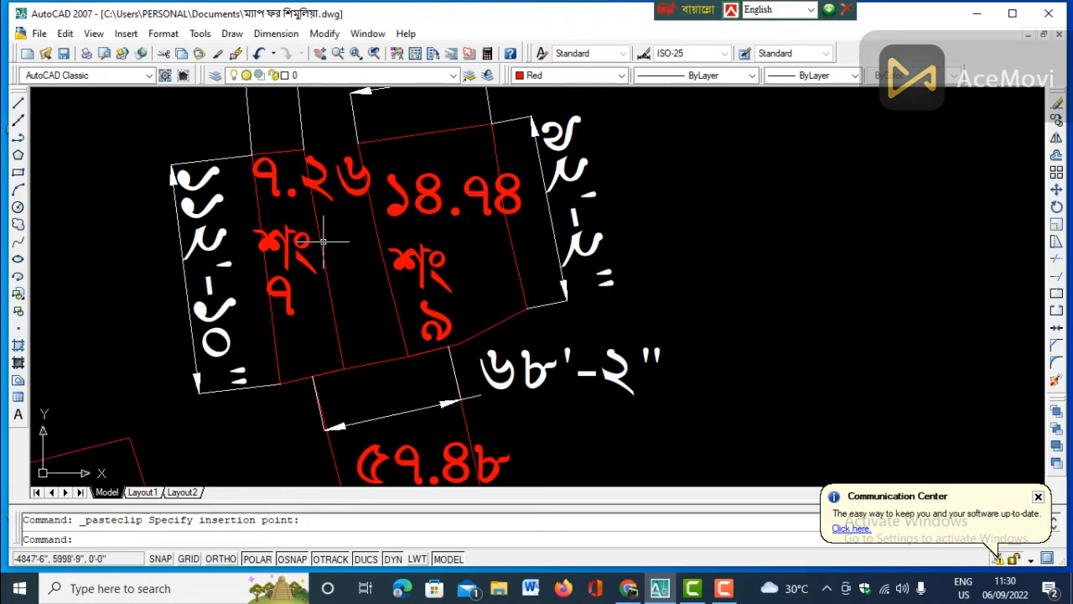
pyautogui.scroll(-2, 323, 240)
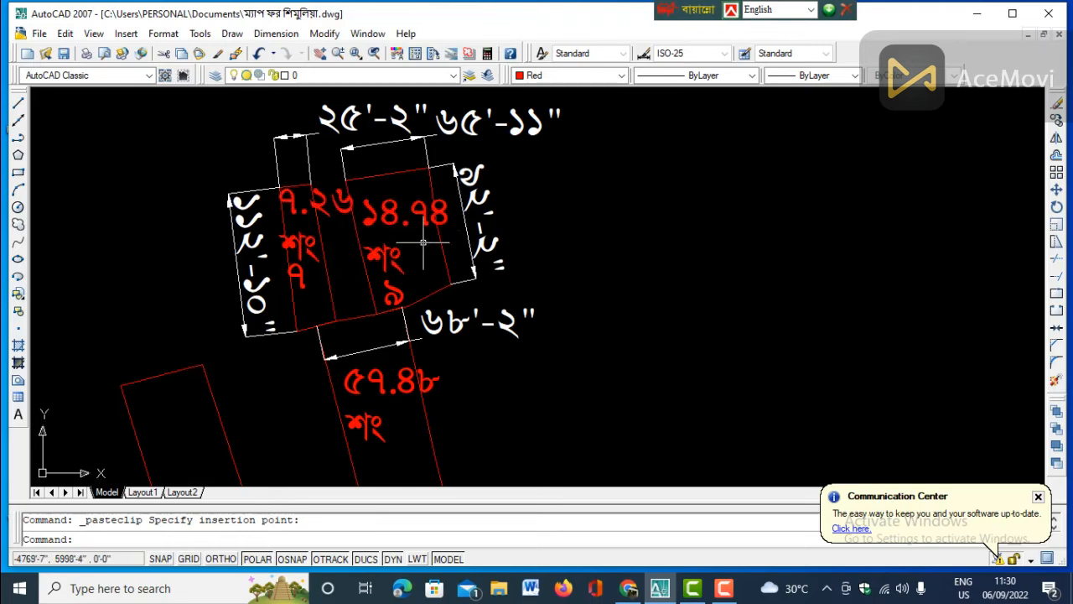
pyautogui.scroll(1, 423, 243)
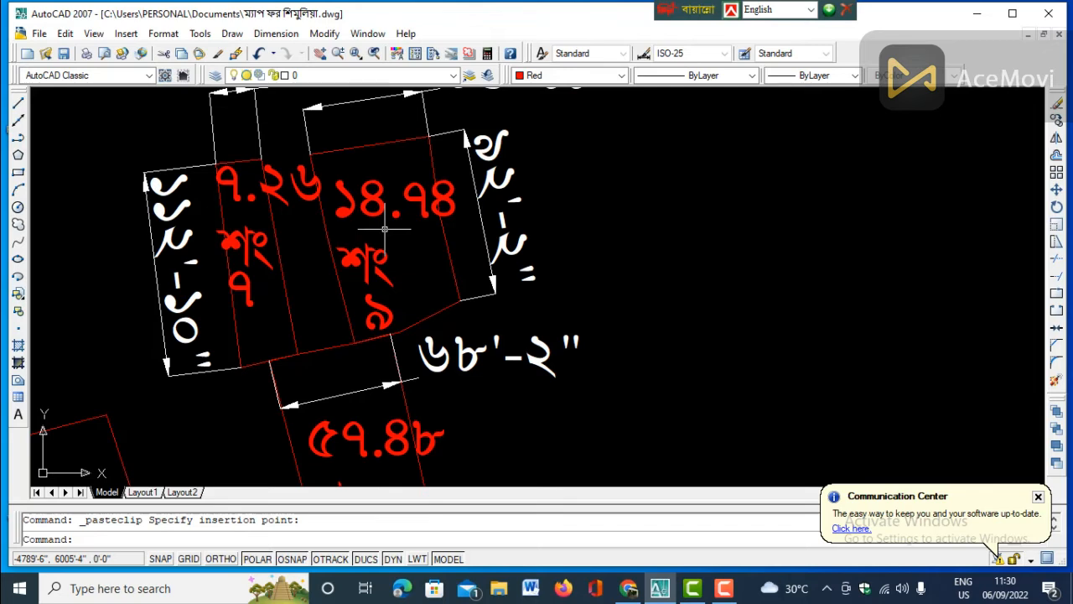
pyautogui.scroll(-5, 385, 228)
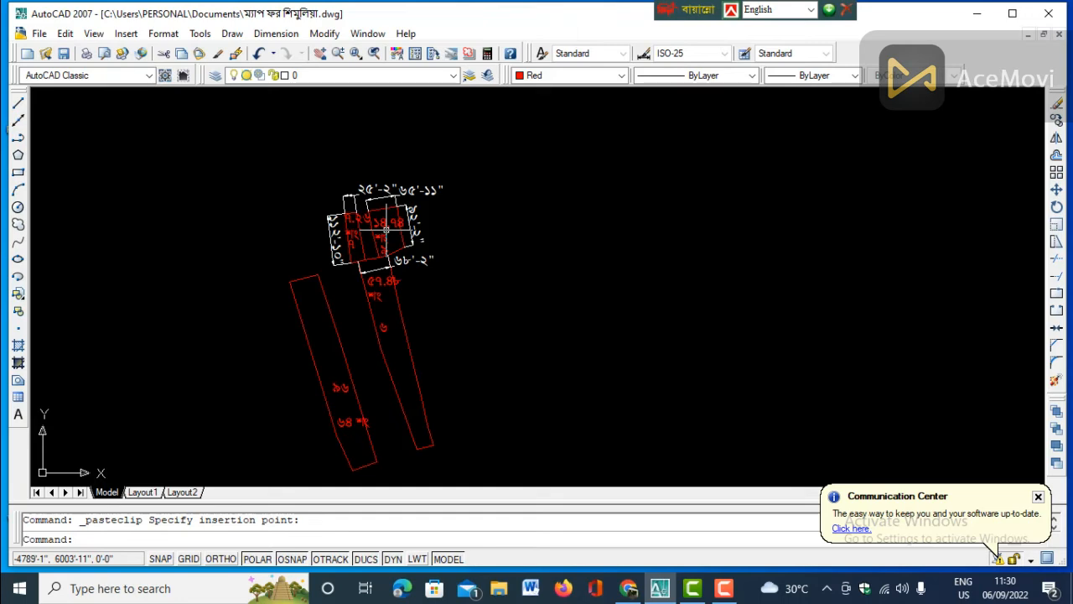
pyautogui.scroll(-1, 596, 235)
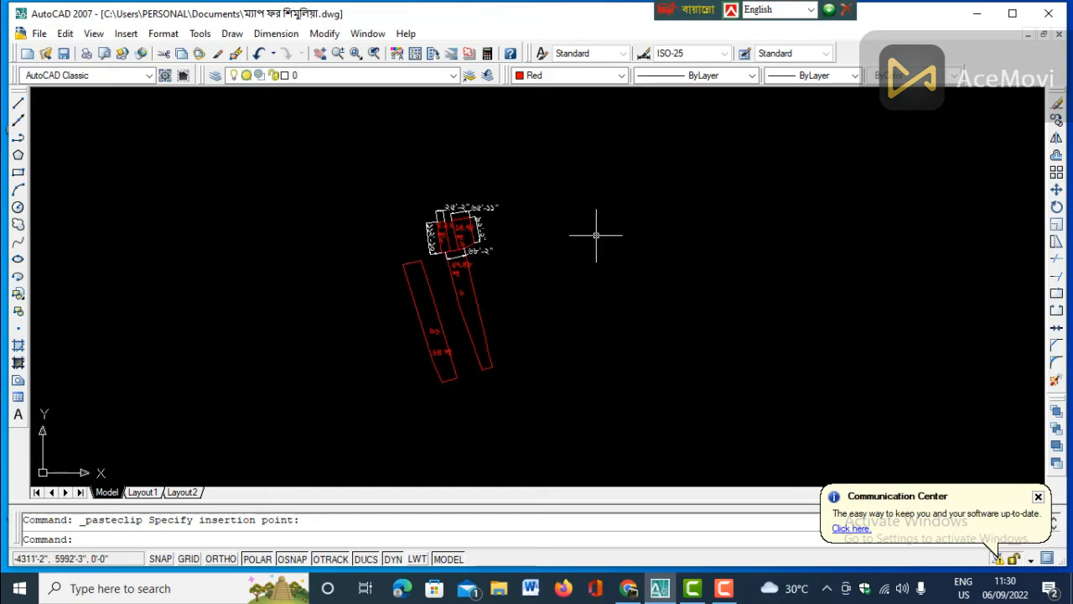
# Step: Review the label and dimension text sizes in the pasted western group against the size of its plots
pyautogui.scroll(-1, 595, 235)
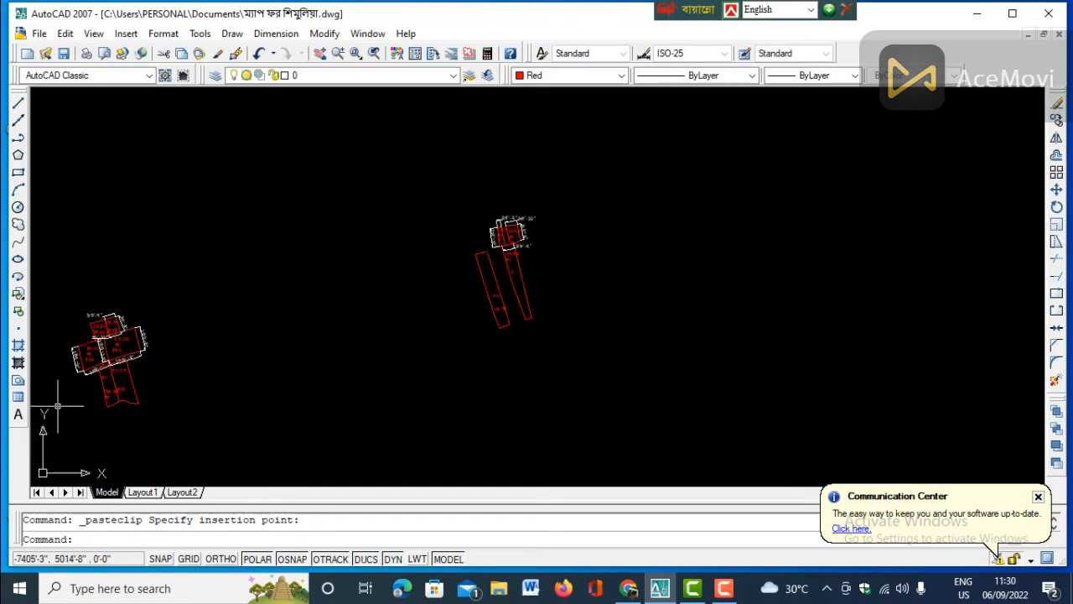
pyautogui.scroll(1, 53, 407)
pyautogui.scroll(1, 92, 335)
pyautogui.scroll(1, 107, 436)
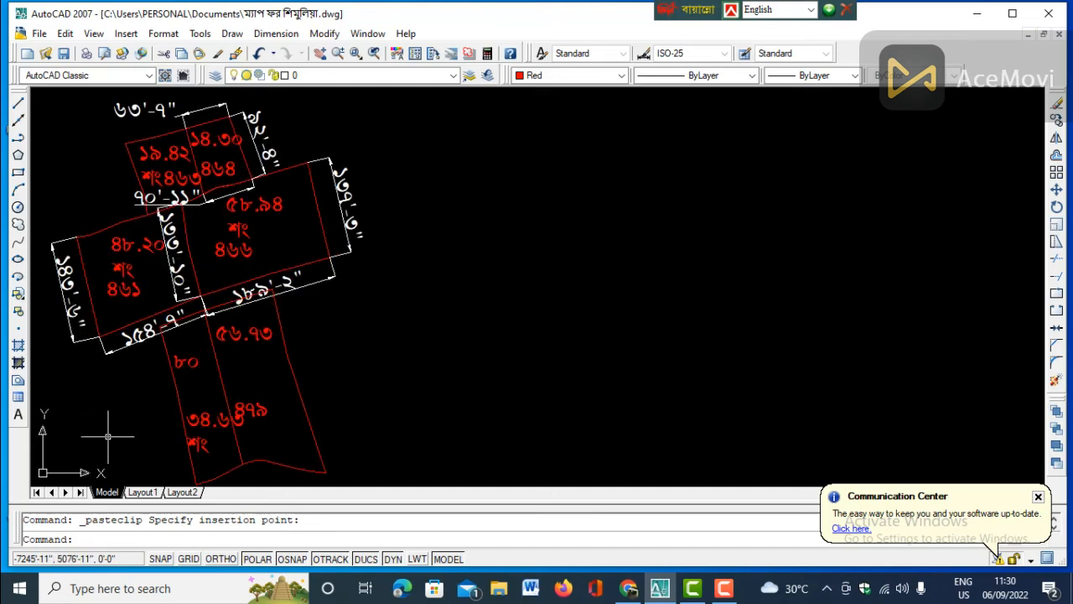
pyautogui.scroll(1, 107, 435)
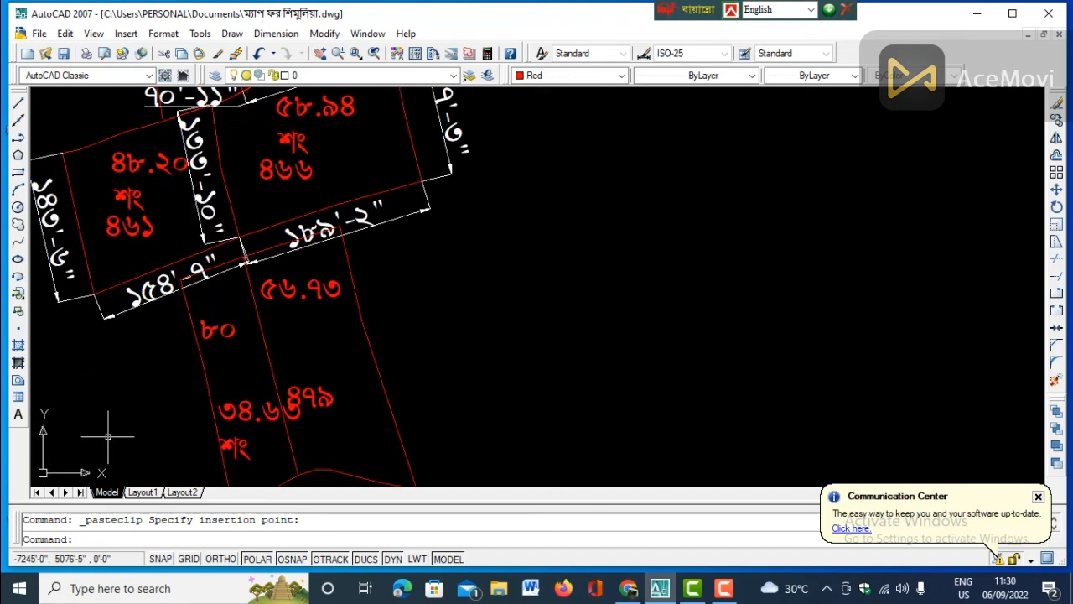
pyautogui.scroll(-1, 280, 418)
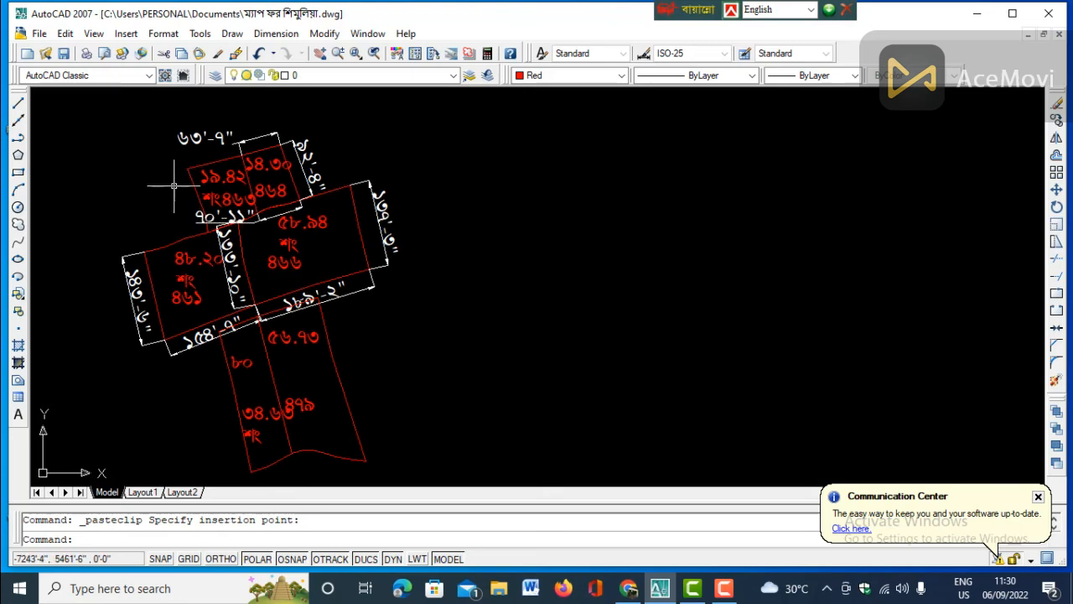
pyautogui.scroll(1, 168, 183)
pyautogui.scroll(-2, 174, 283)
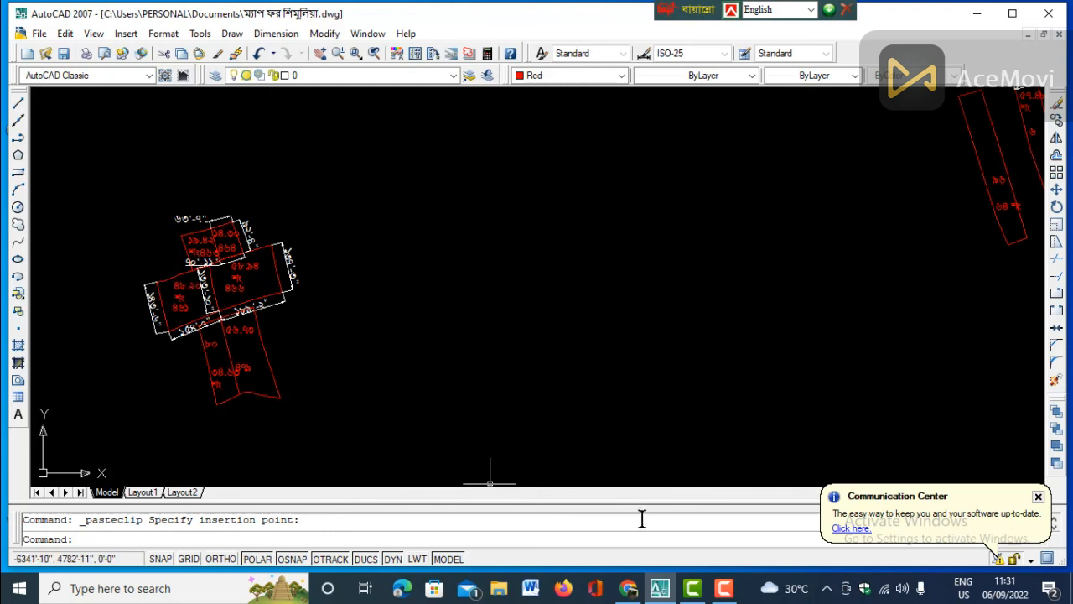
pyautogui.click(724, 588)
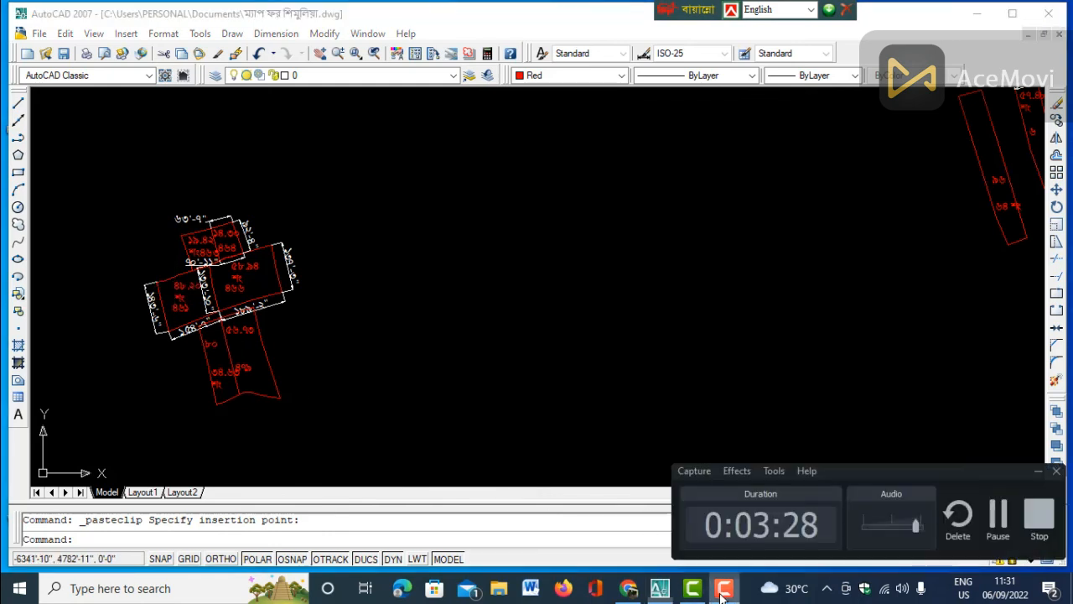
pyautogui.click(1037, 513)
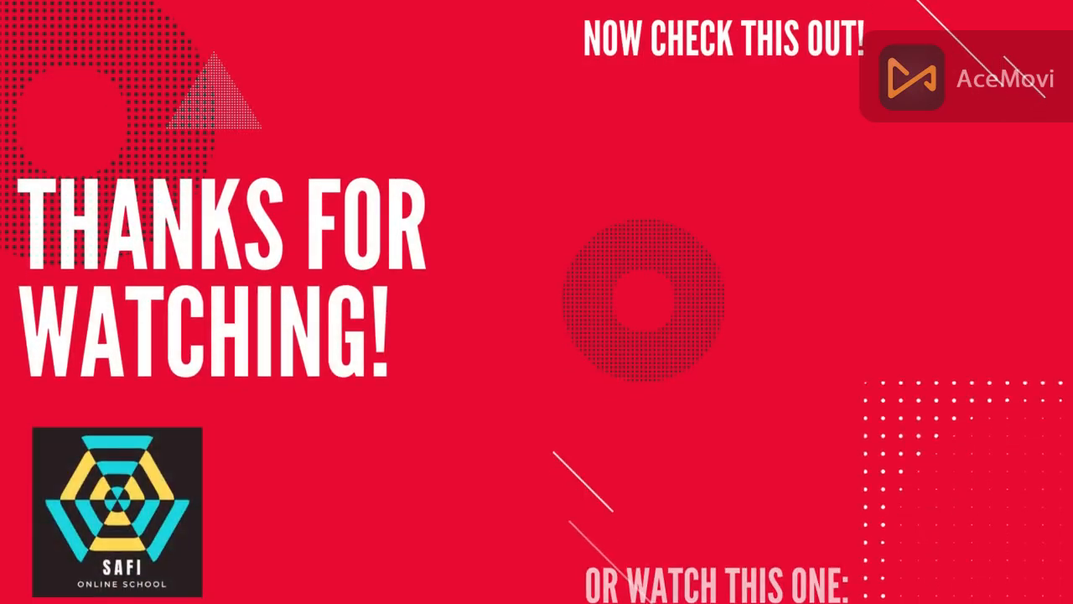